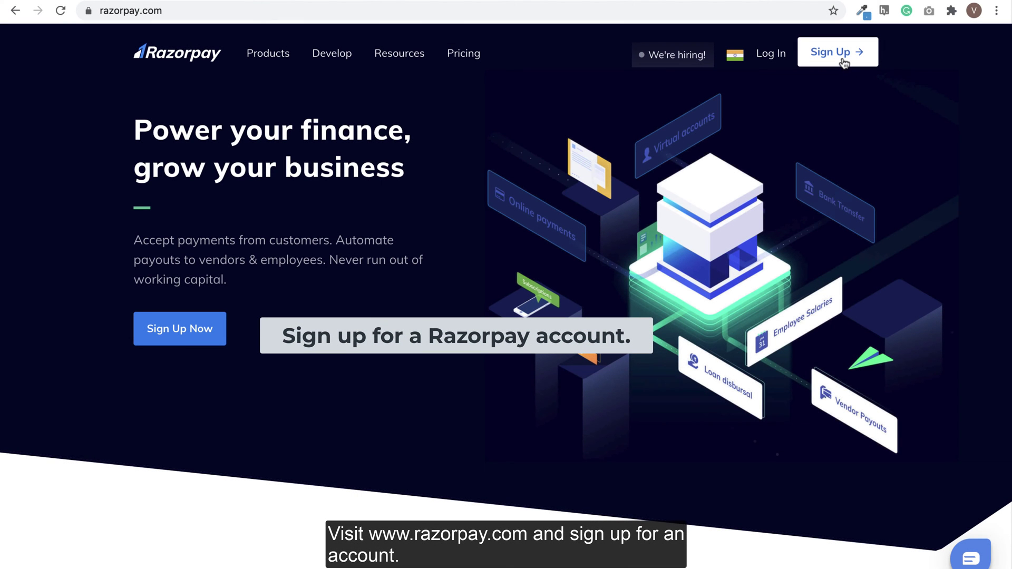
# - Sign up for a Razorpay account with email, password and the reCAPTCHA check
pyautogui.click(843, 61)
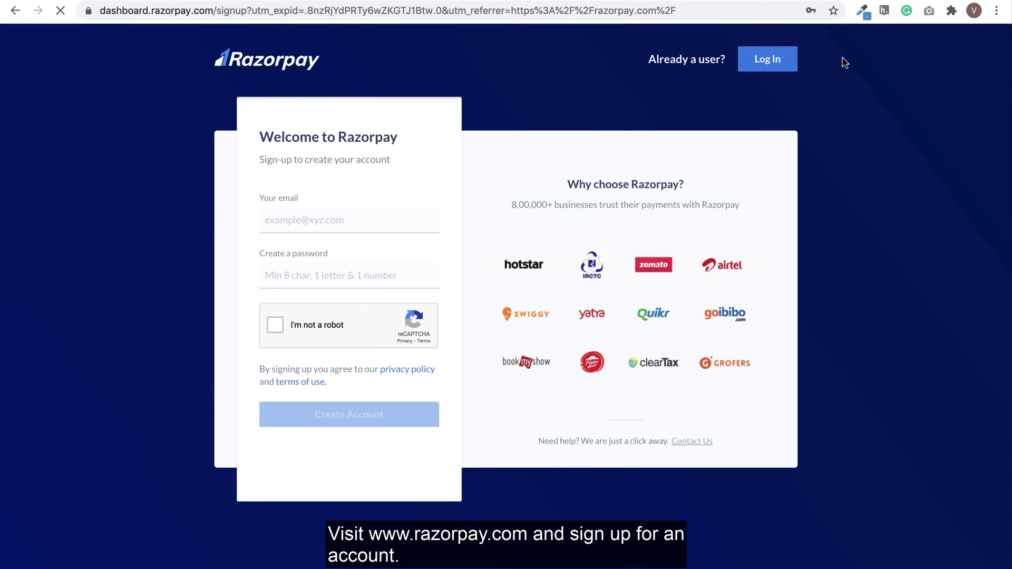
pyautogui.click(309, 219)
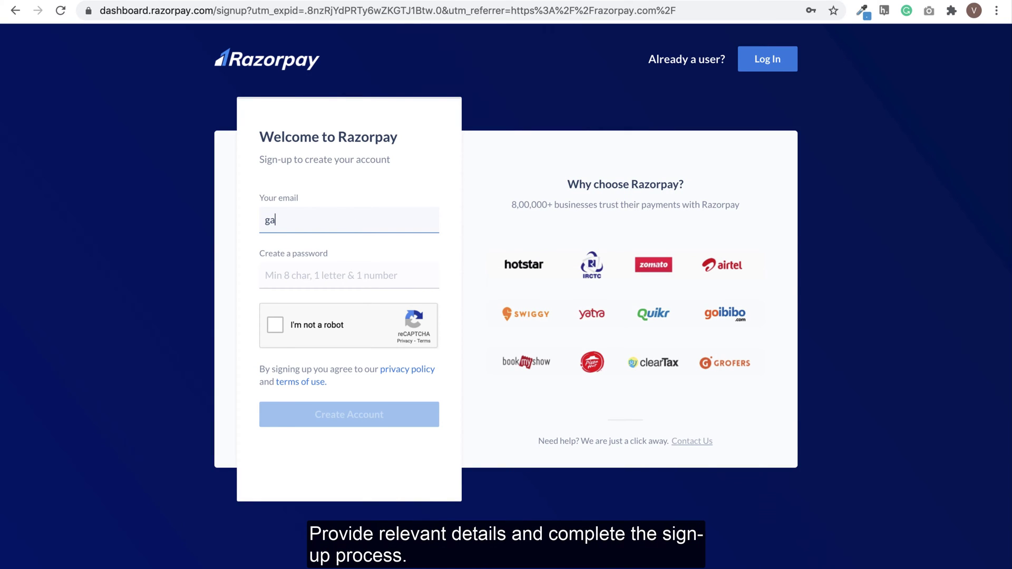
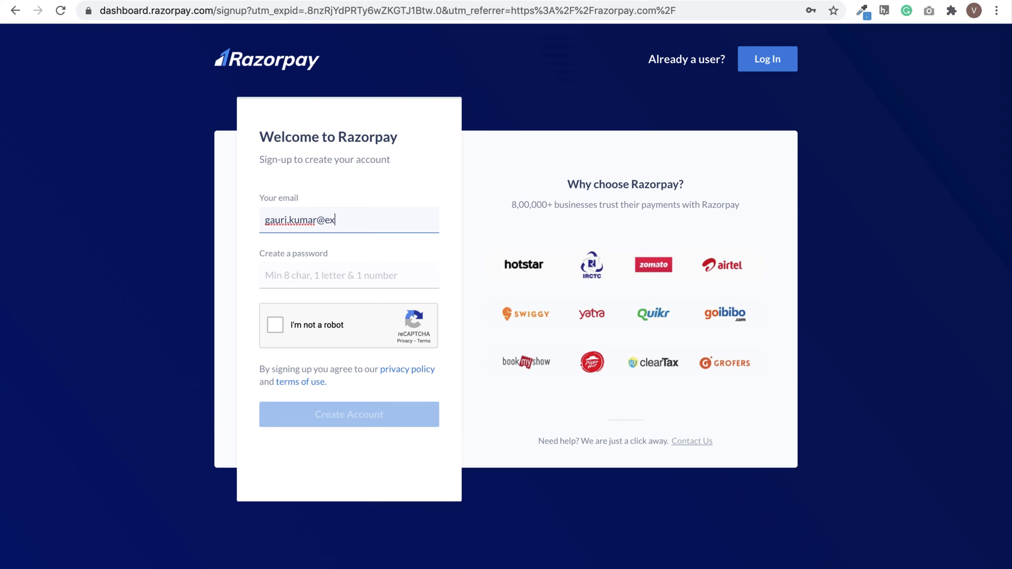
pyautogui.press('Tab')
pyautogui.write('********')
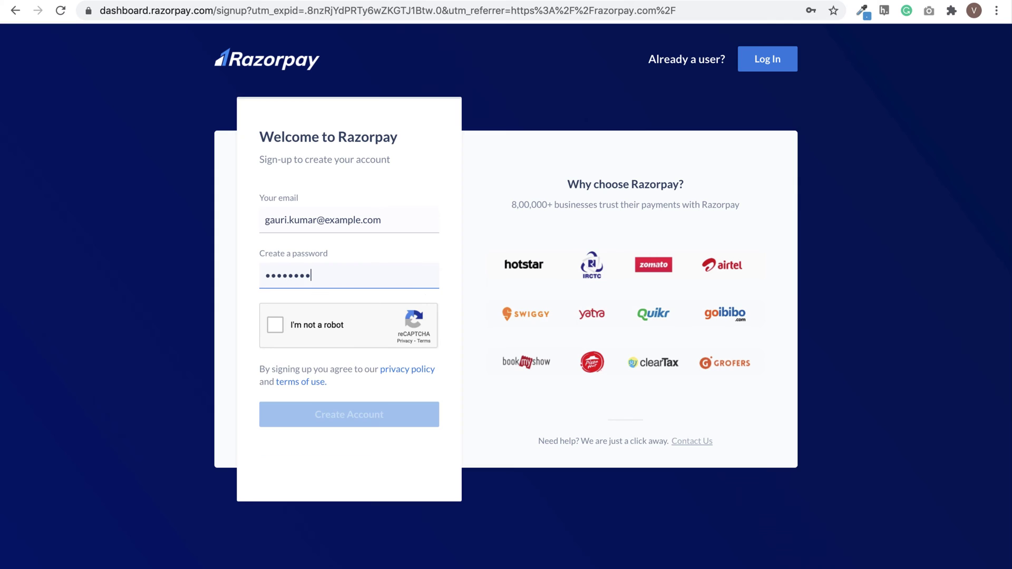
pyautogui.click(276, 327)
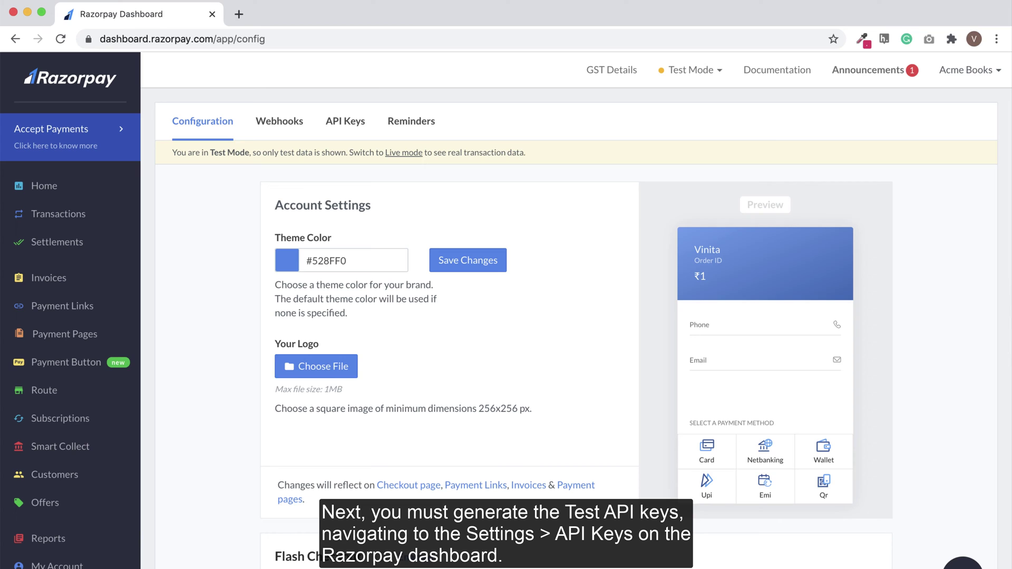
# - Generate a test key under Settings > API Keys and dismiss the key details
pyautogui.click(337, 126)
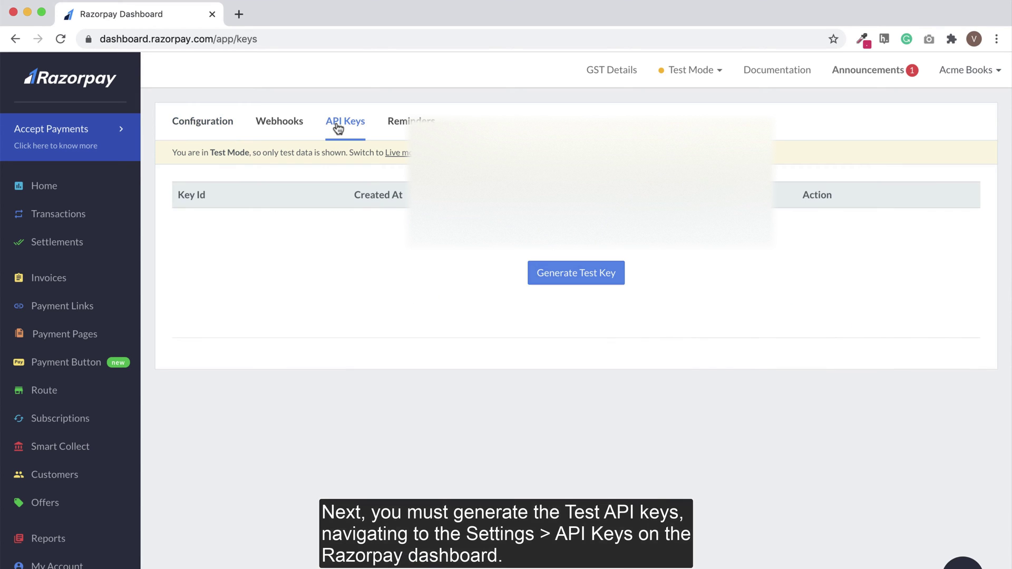
pyautogui.click(553, 274)
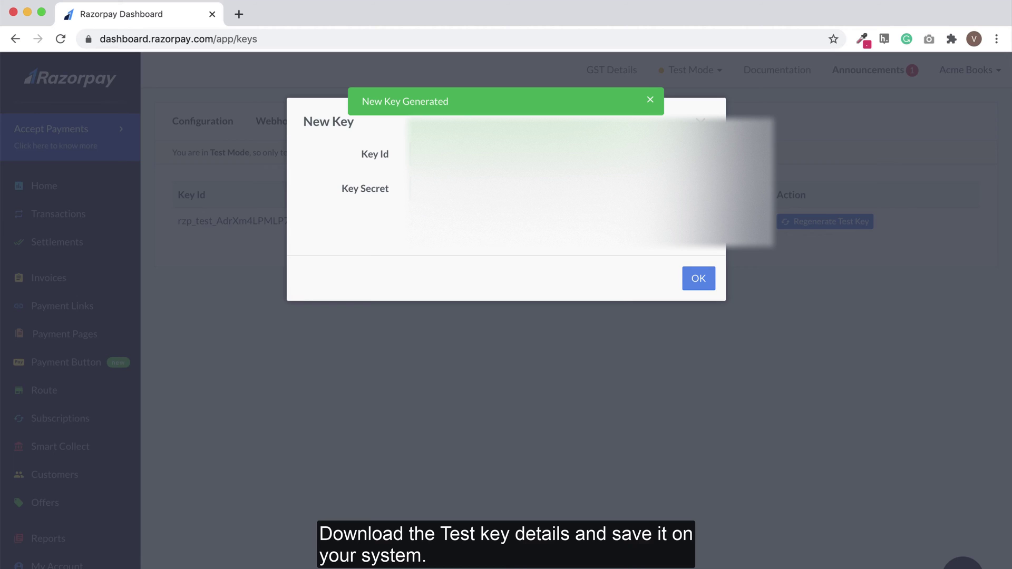
pyautogui.click(699, 122)
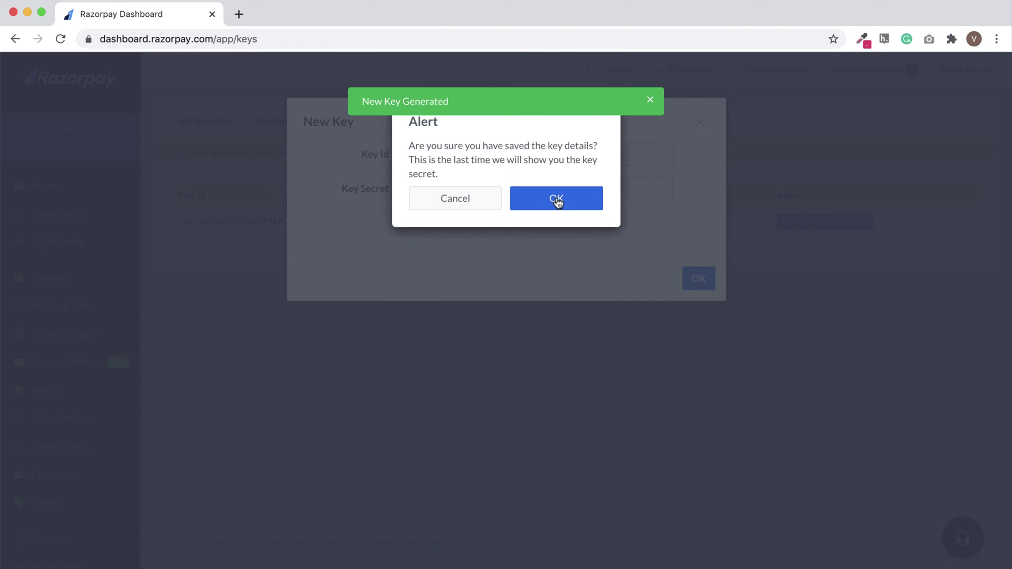
pyautogui.click(556, 200)
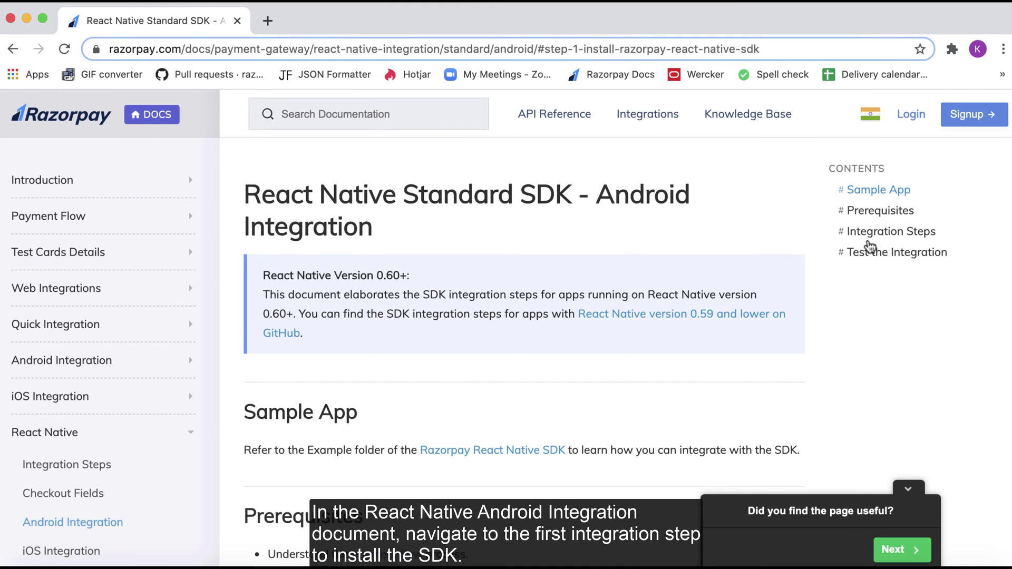
# - Copy the docs' react-native-razorpay npm install command and run it in the project terminal
pyautogui.click(874, 233)
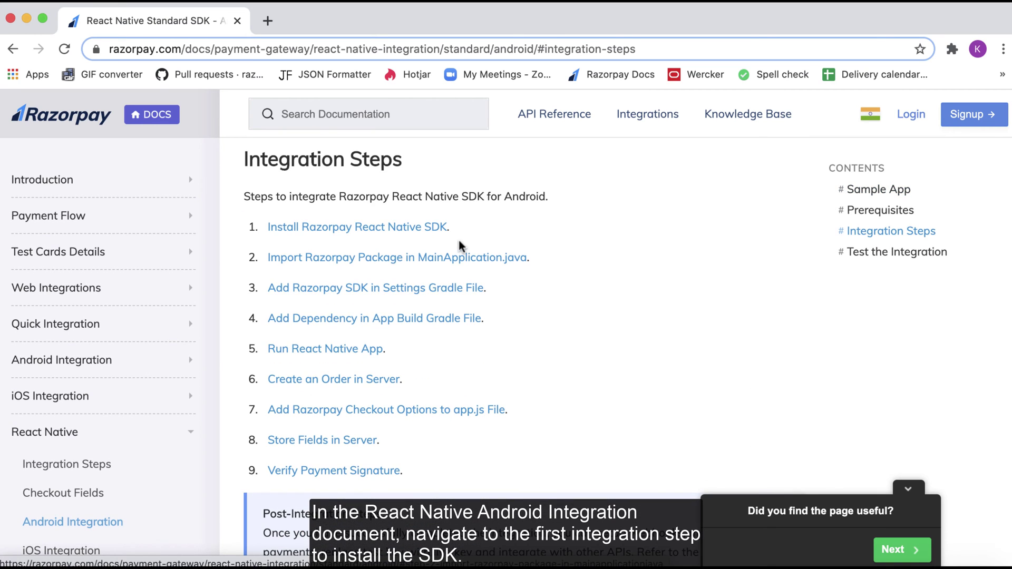
pyautogui.click(397, 229)
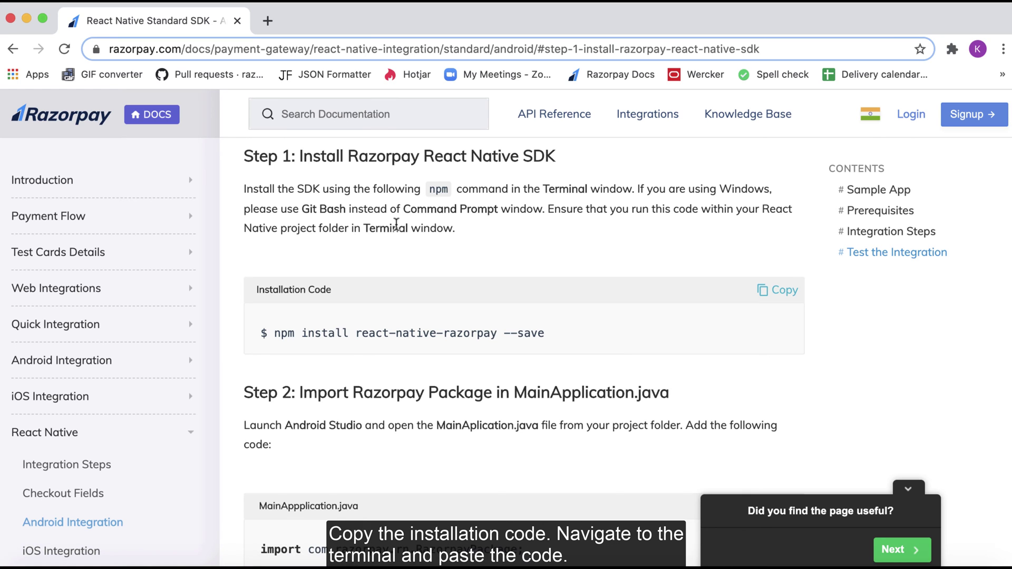
pyautogui.click(781, 292)
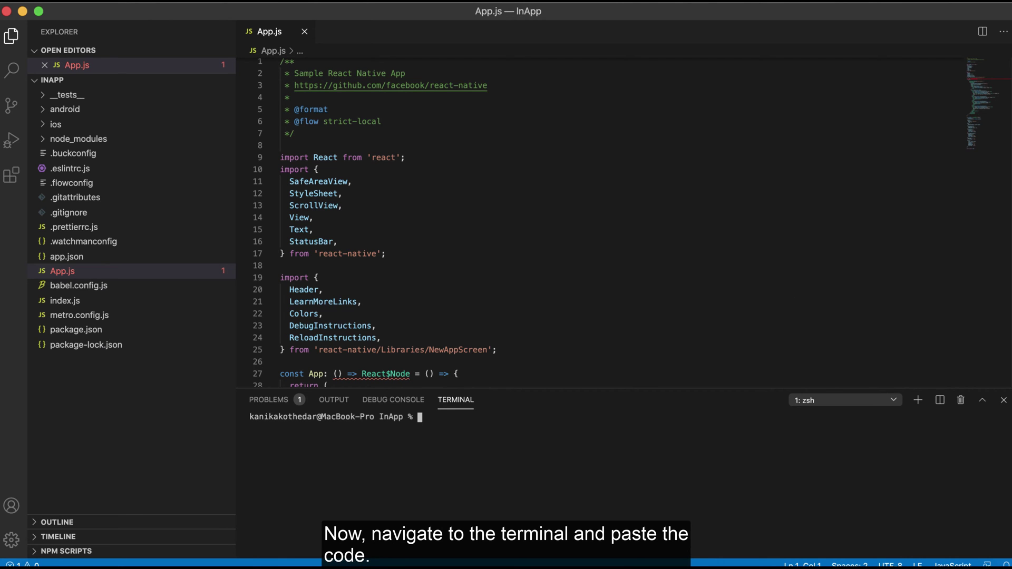
pyautogui.press('super+v')
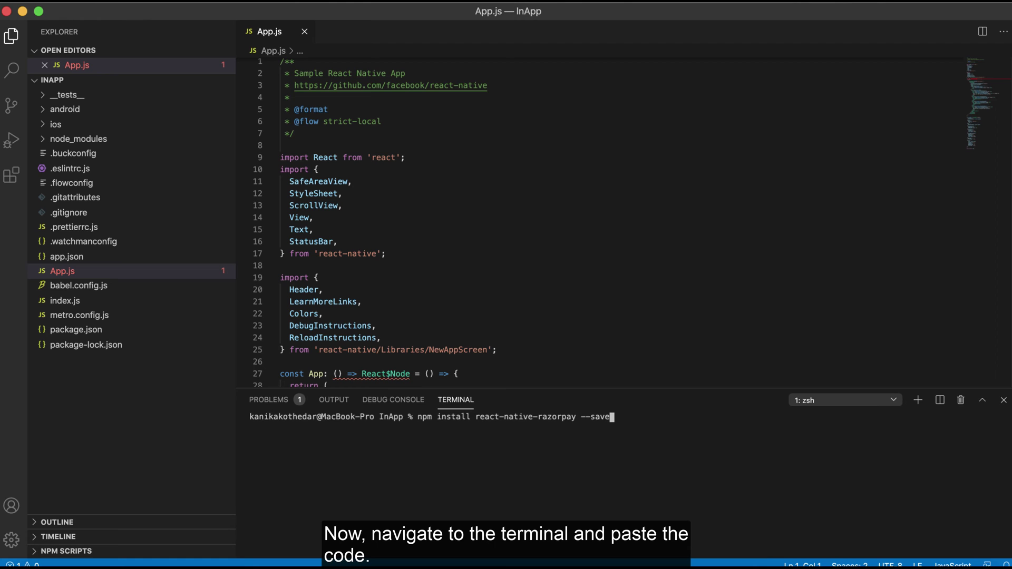
pyautogui.press('Return')
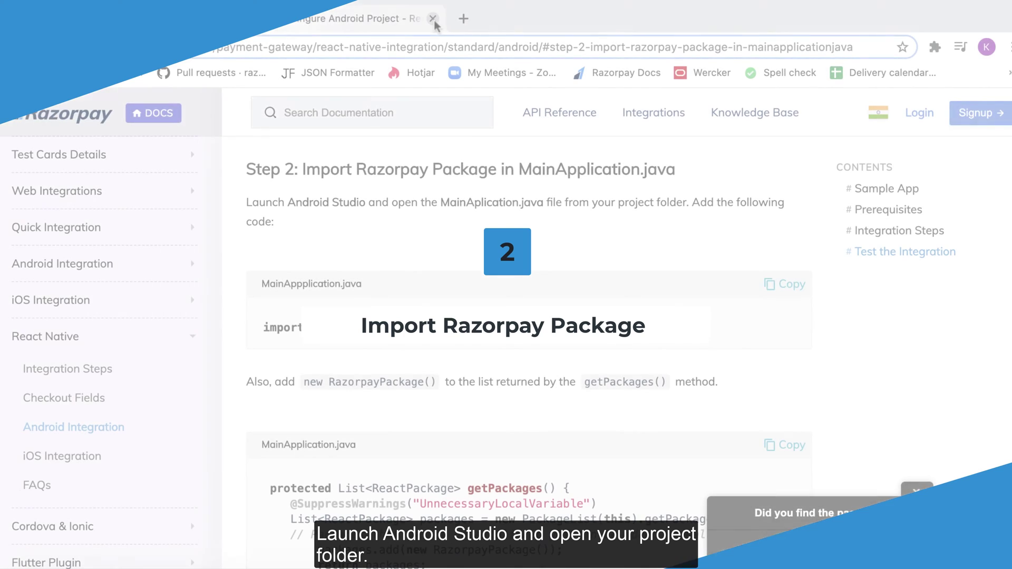
# - Copy the RazorpayPackage import and open MainApplication.java under com.neon_classics
pyautogui.click(792, 288)
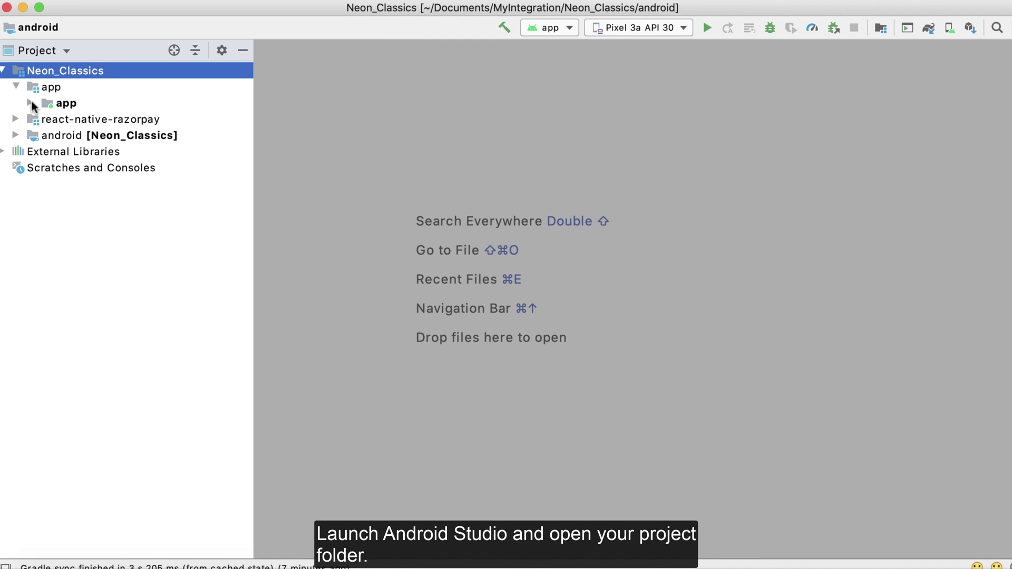
pyautogui.click(31, 104)
pyautogui.click(42, 135)
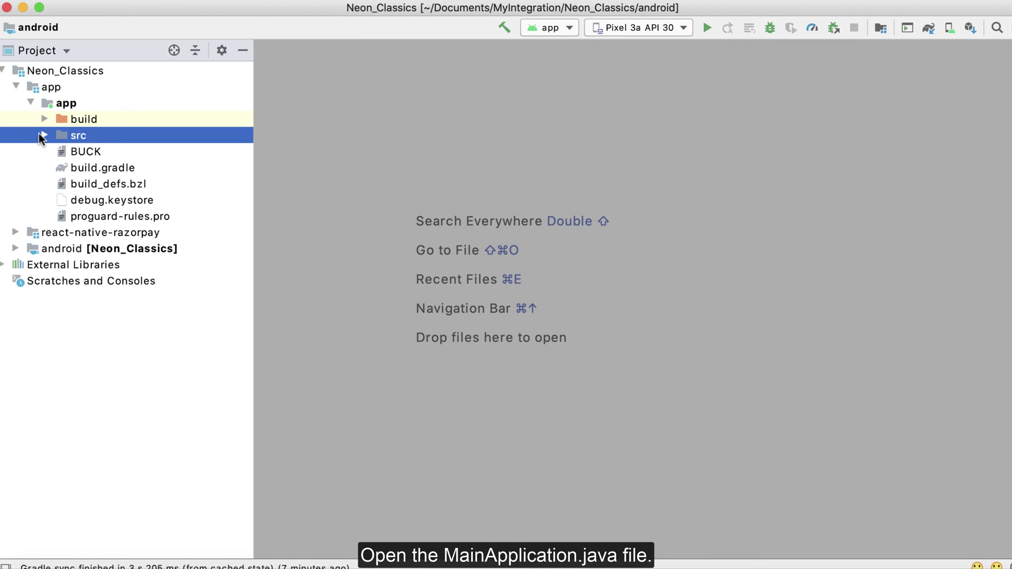
pyautogui.click(46, 136)
pyautogui.click(59, 167)
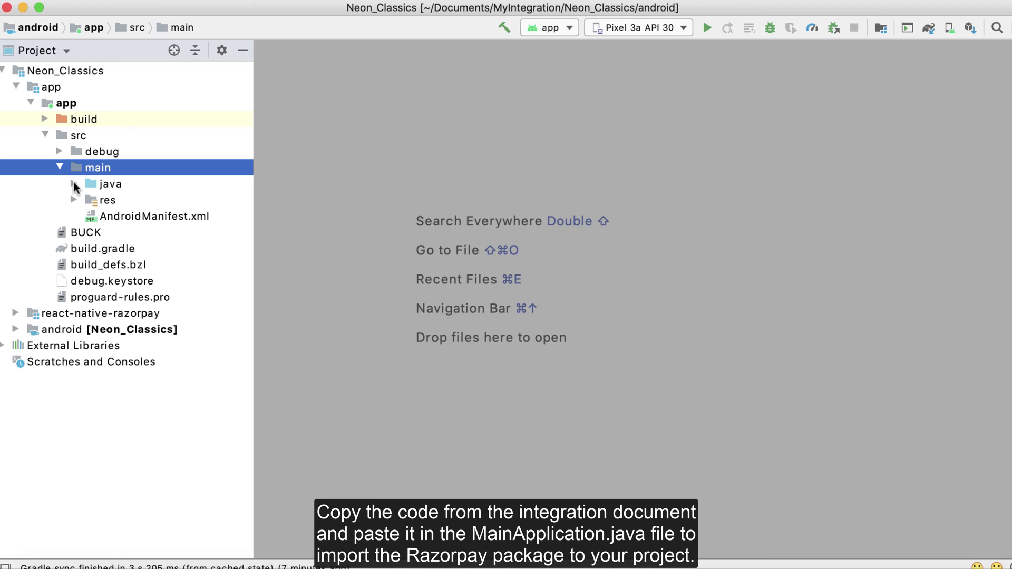
pyautogui.click(73, 185)
pyautogui.click(88, 201)
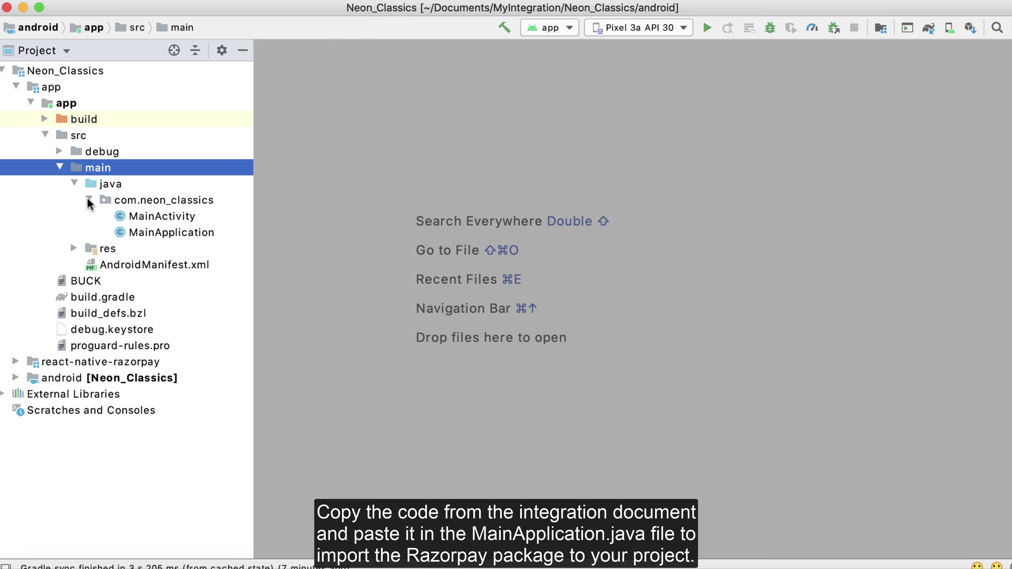
pyautogui.doubleClick(152, 233)
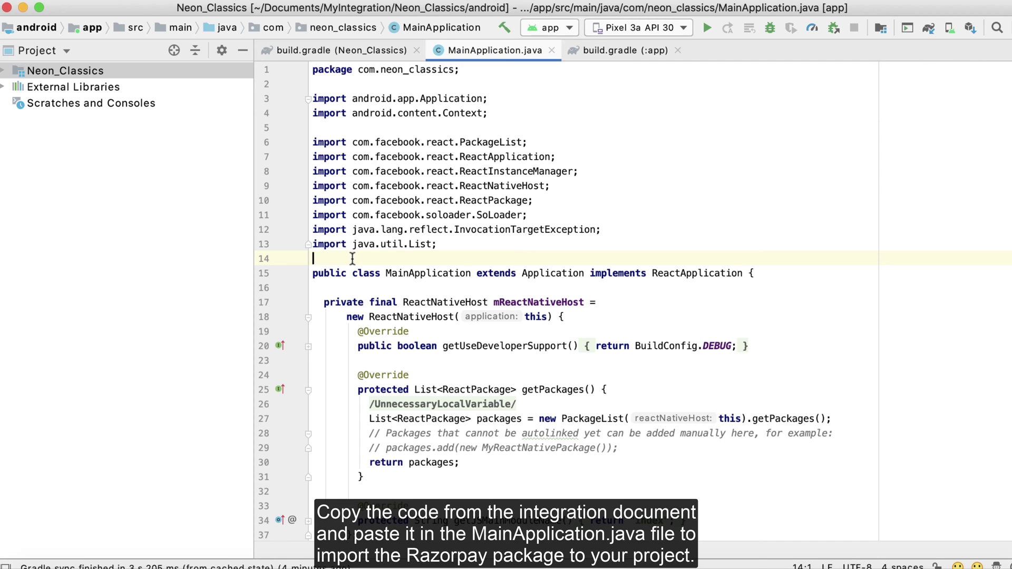
# - Paste the RazorpayPackage import and replace getPackages() with the version registering new RazorpayPackage()
pyautogui.press('super+v')
pyautogui.press('Return')
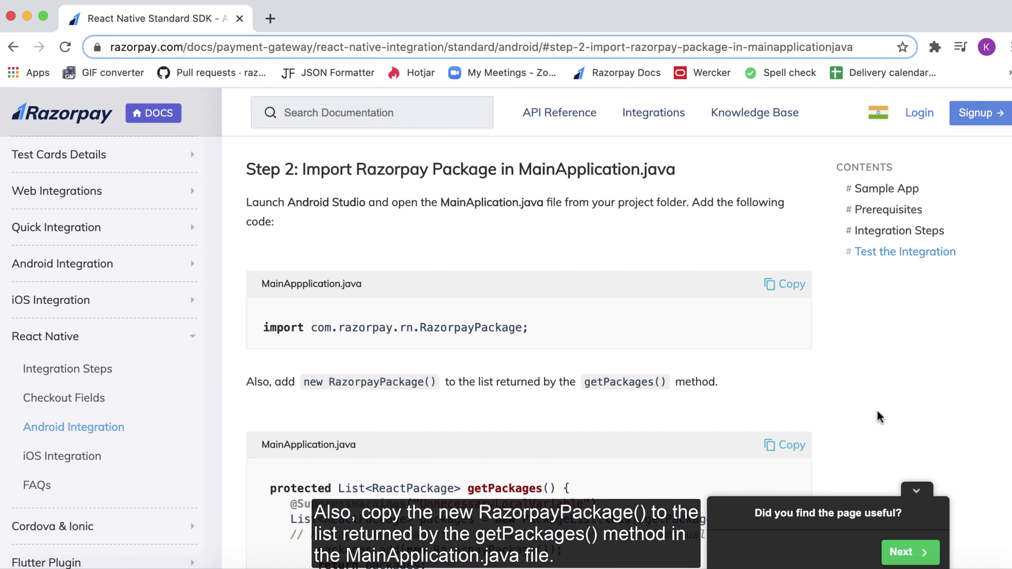
pyautogui.scroll(-4, 879, 416)
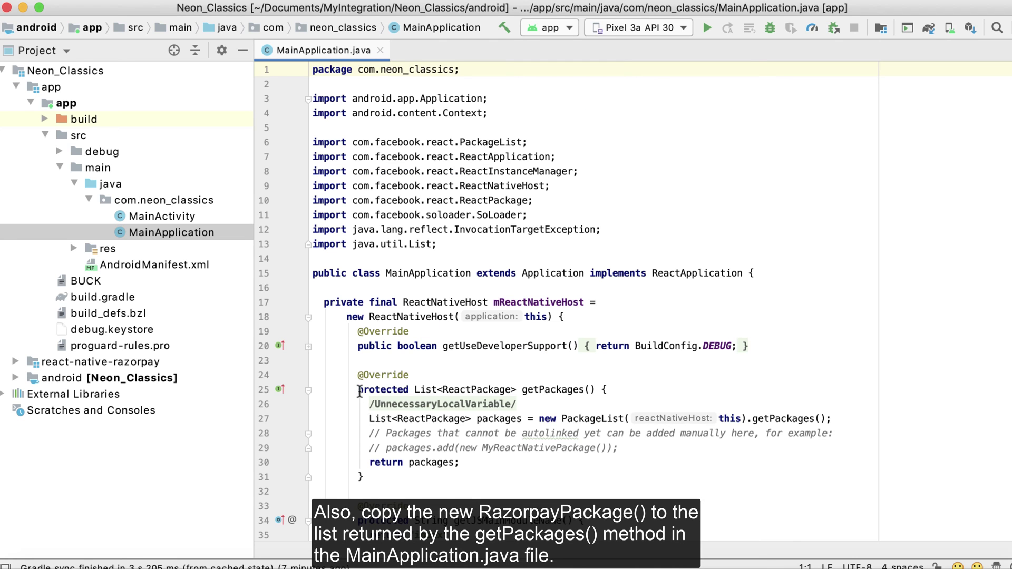
pyautogui.moveTo(359, 390); pyautogui.dragTo(362, 476)
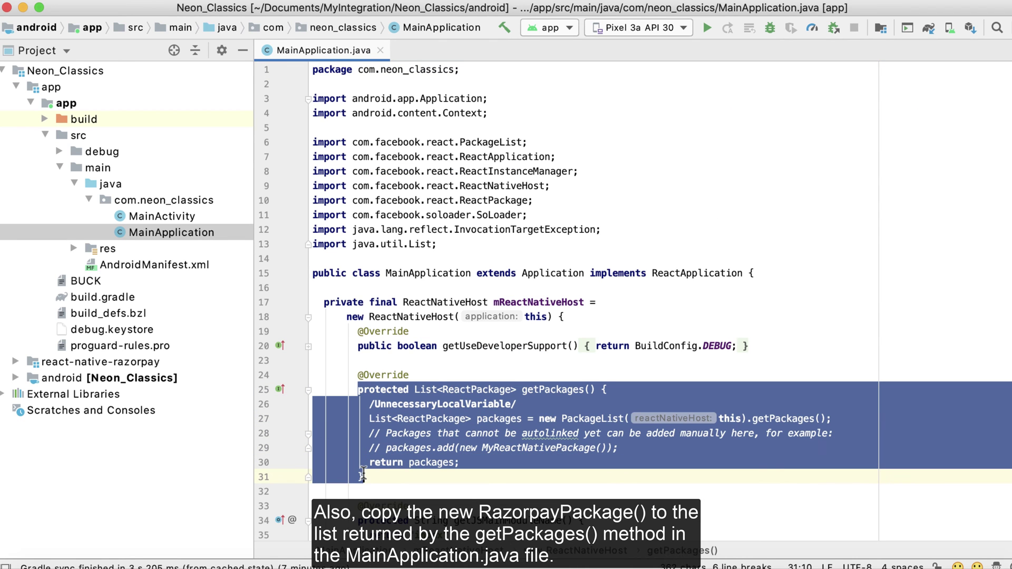
pyautogui.press('super+v')
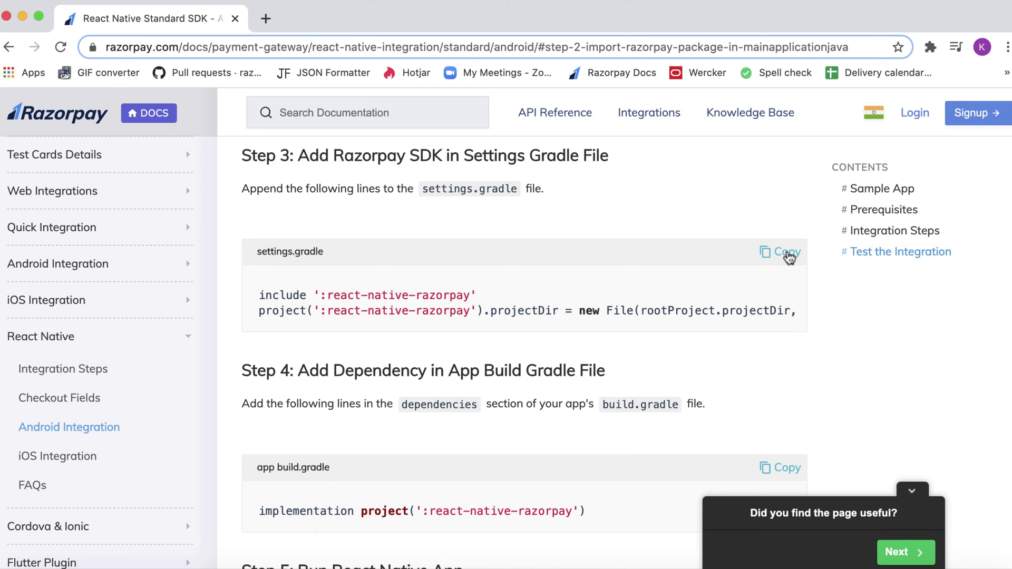
# - Paste the ':react-native-razorpay' include and projectDir lines onto line 4 of settings.gradle
pyautogui.click(789, 258)
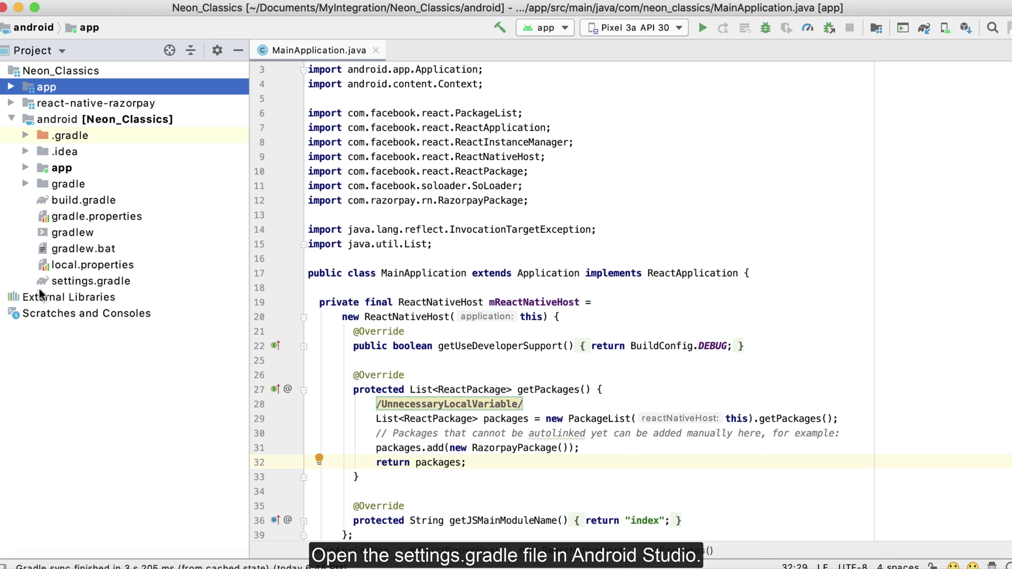
pyautogui.doubleClick(81, 283)
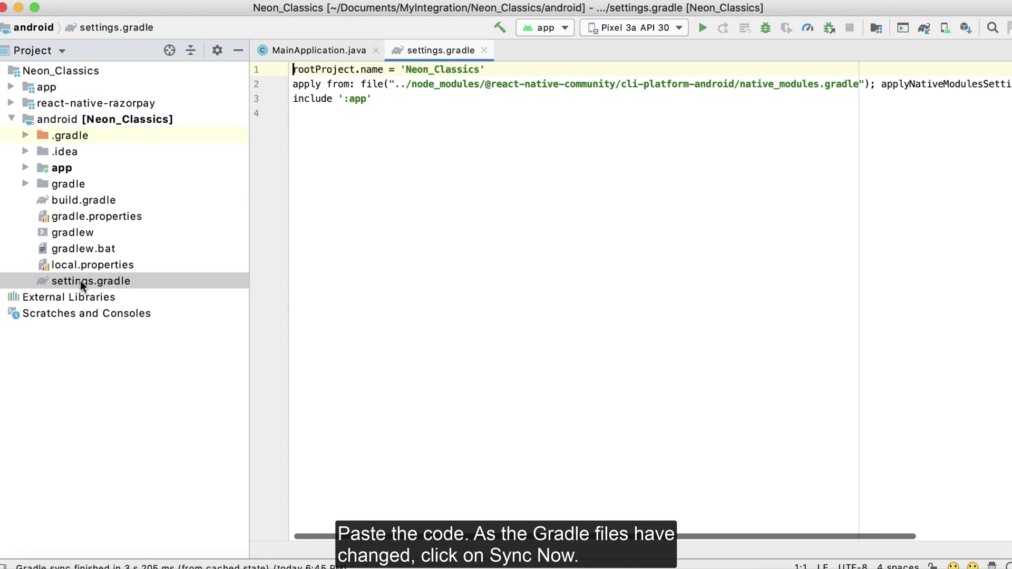
pyautogui.click(323, 113)
pyautogui.press('super+v')
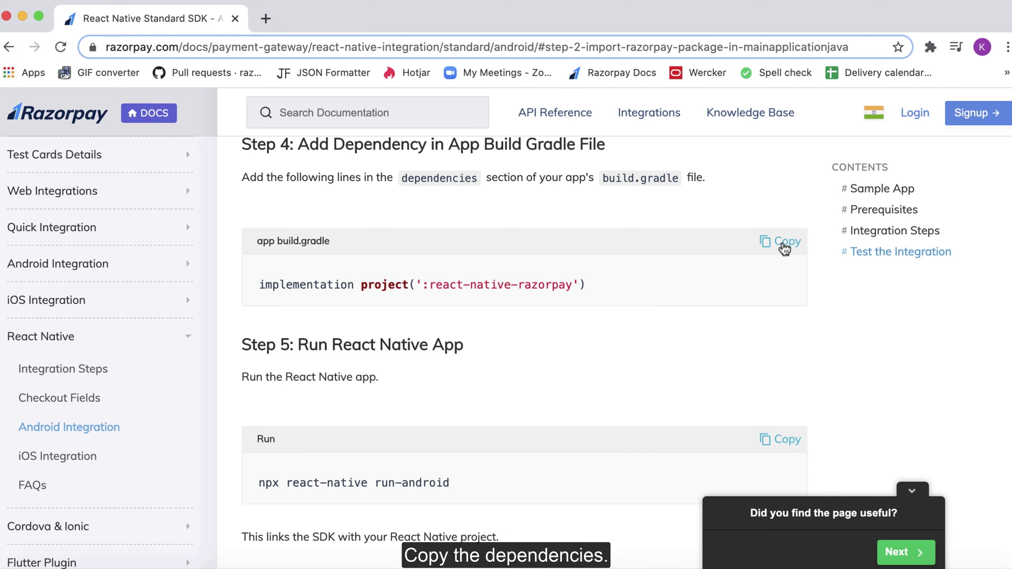
# - Copy the docs' dependency line and open android/app/build.gradle in Android Studio
pyautogui.click(785, 248)
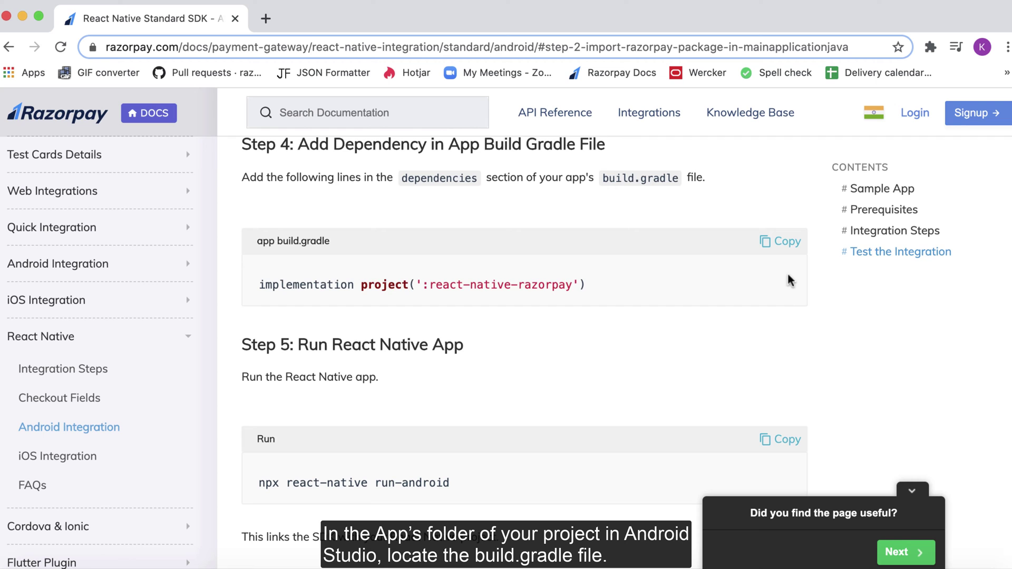
pyautogui.press('super+Tab')
pyautogui.press('super+Tab')
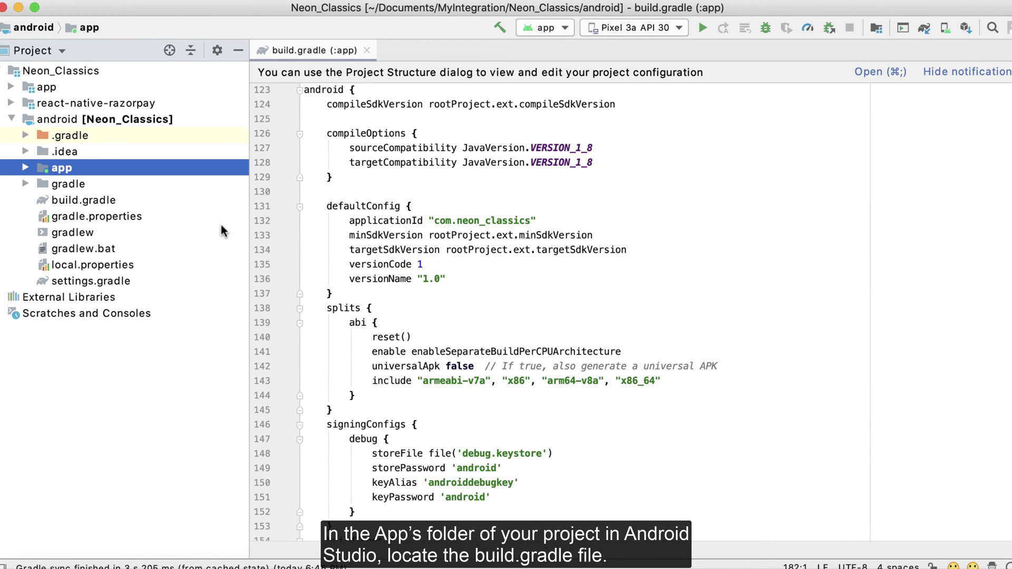
pyautogui.click(26, 170)
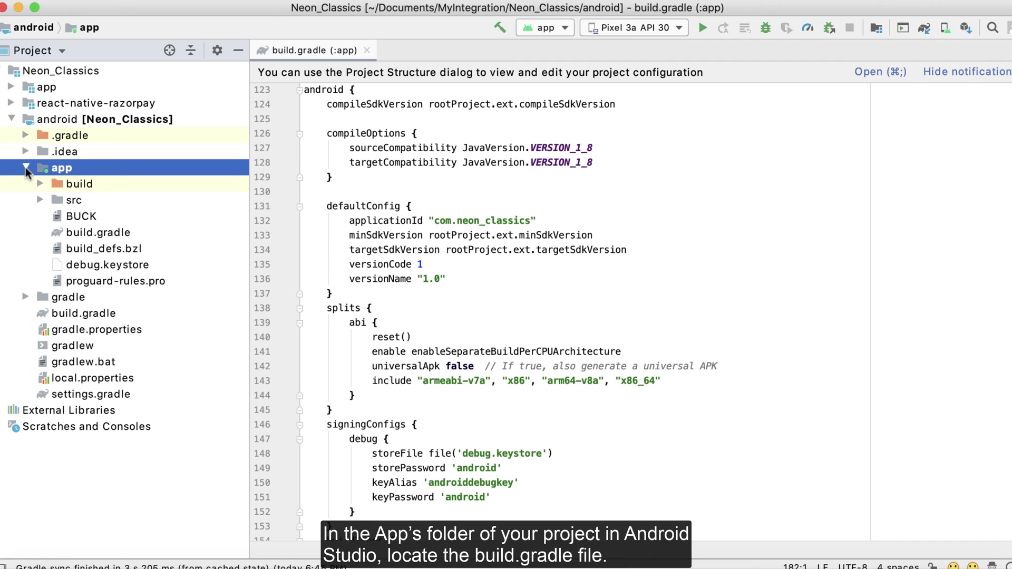
pyautogui.click(89, 237)
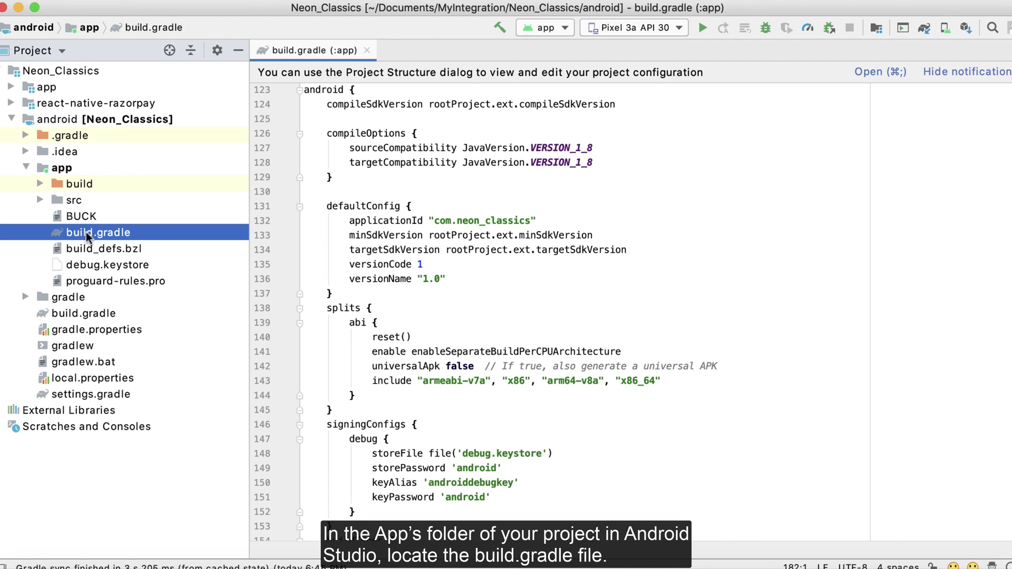
pyautogui.doubleClick(89, 237)
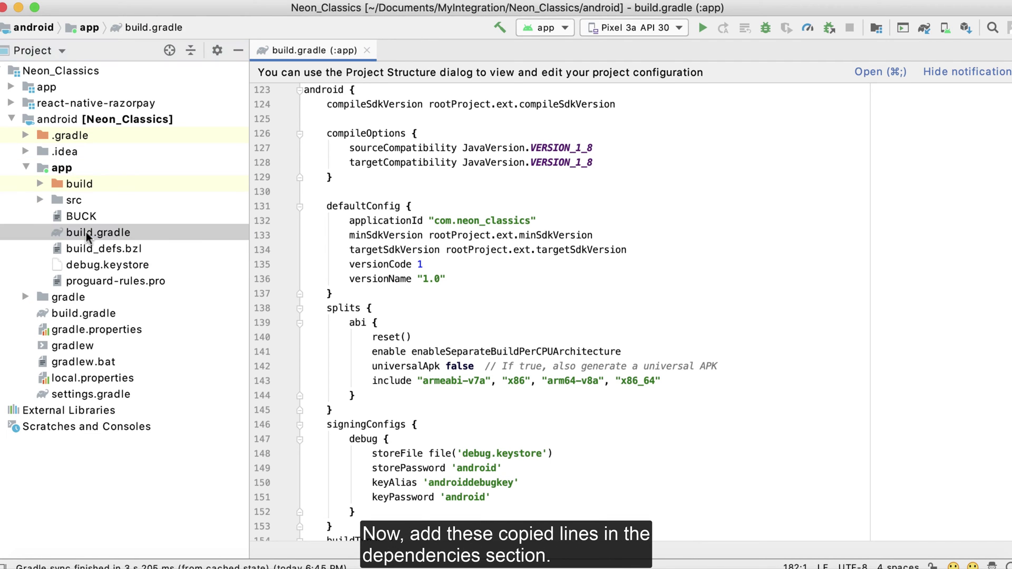
pyautogui.scroll(-10, 372, 254)
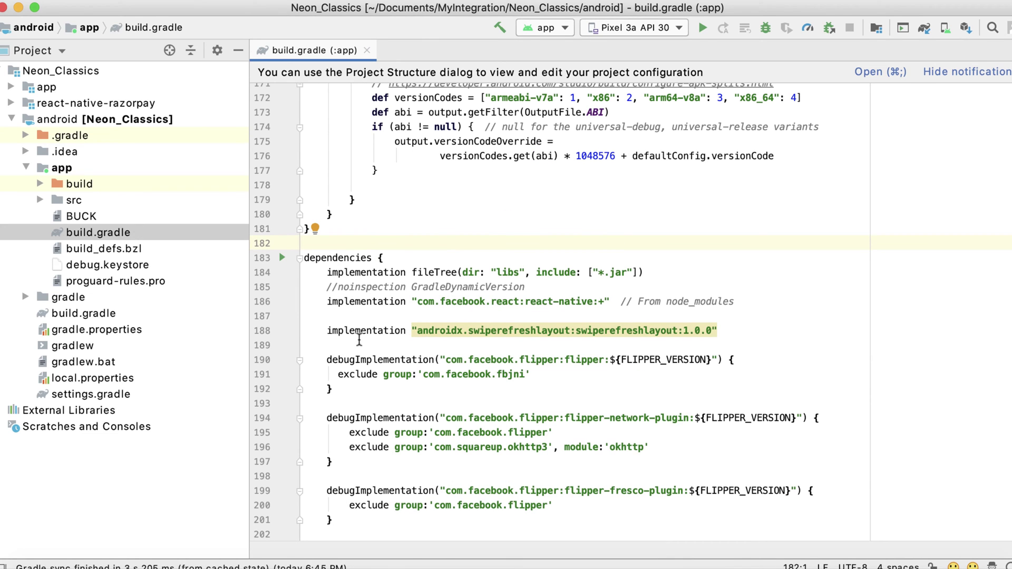
# - Add implementation project(':react-native-razorpay') to dependencies, with blank lines around it
pyautogui.click(353, 345)
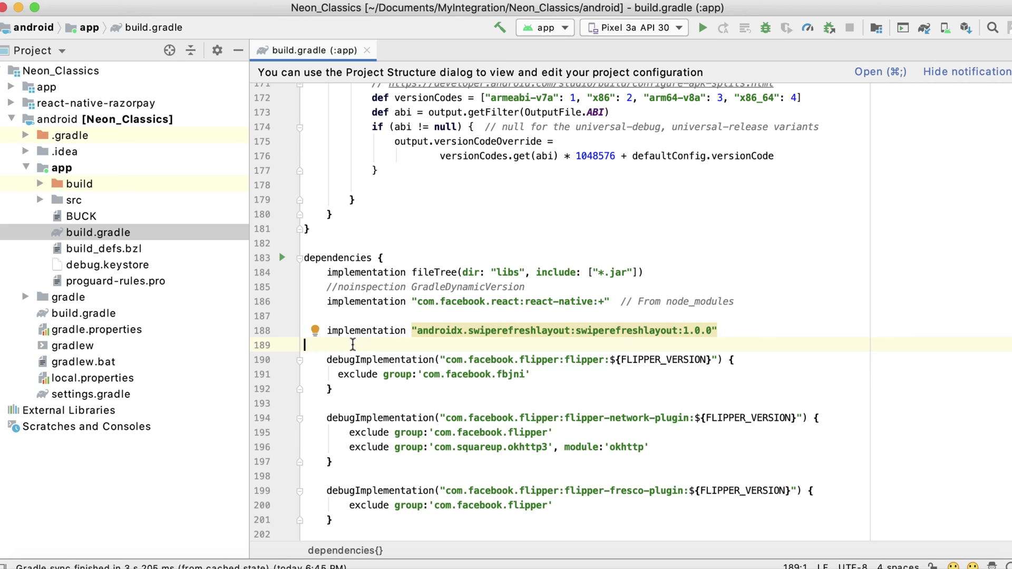
pyautogui.press('Tab')
pyautogui.write("implementation project(':react-native-razorpay')")
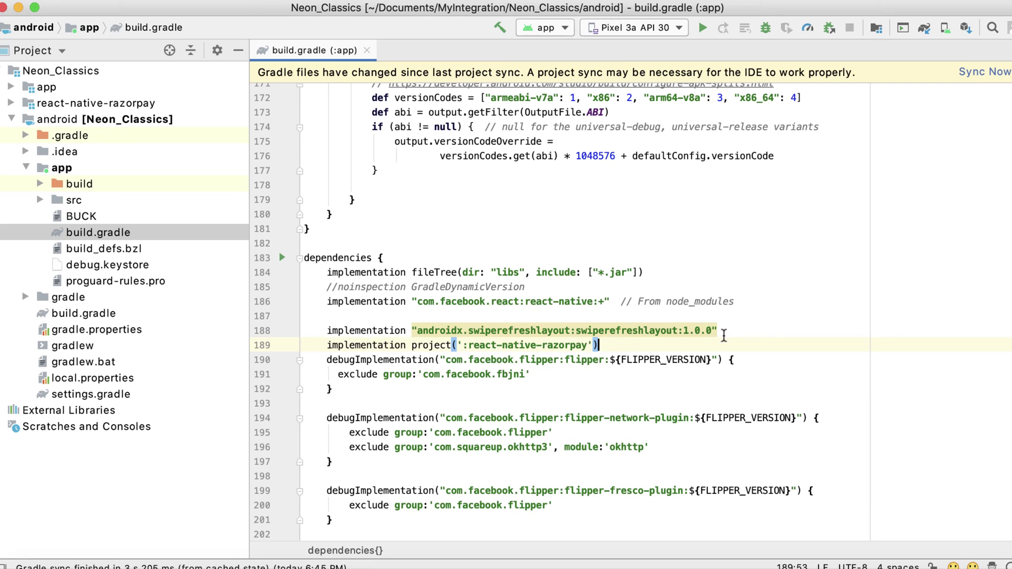
pyautogui.click(726, 332)
pyautogui.press('Return')
pyautogui.press('Down')
pyautogui.press('End')
pyautogui.press('Return')
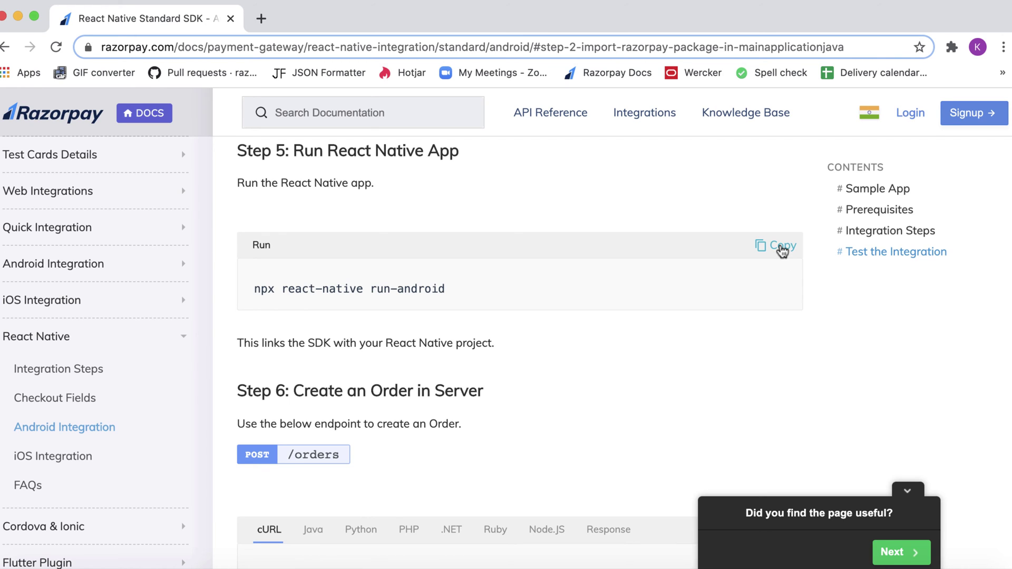
# - Copy the run-android command and run it in the VS Code terminal
pyautogui.click(782, 252)
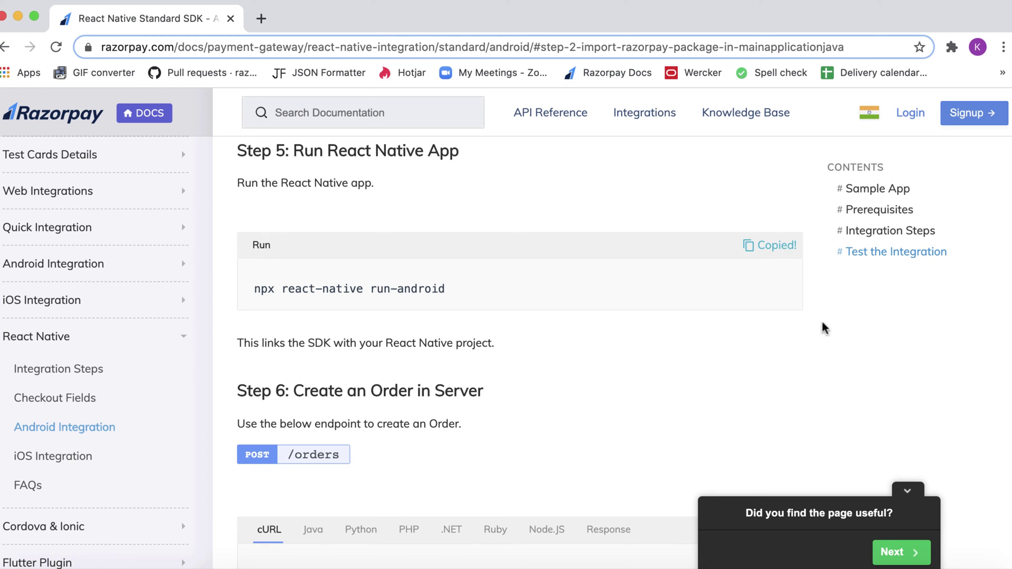
pyautogui.press('super+Tab')
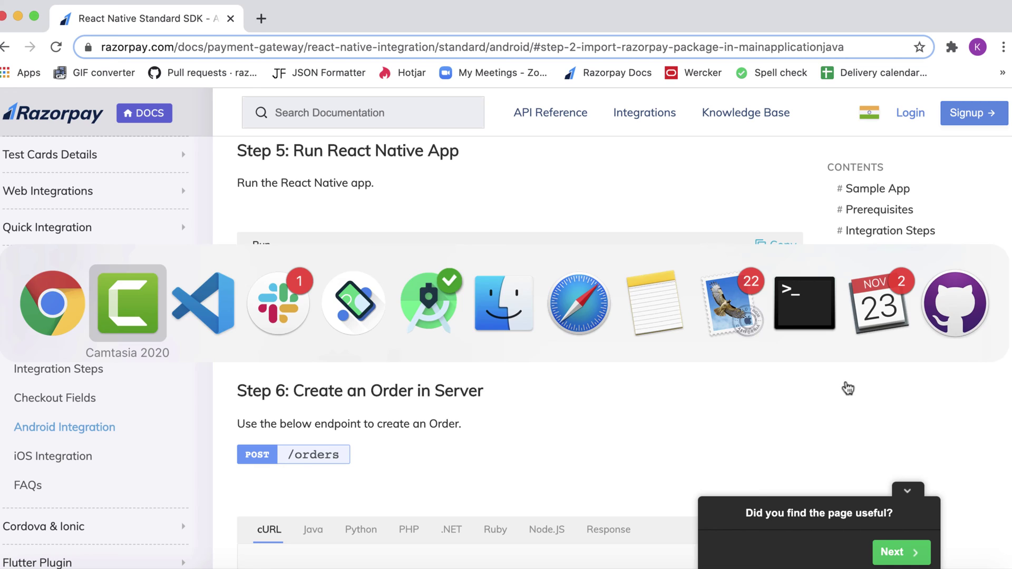
pyautogui.press('super+Tab')
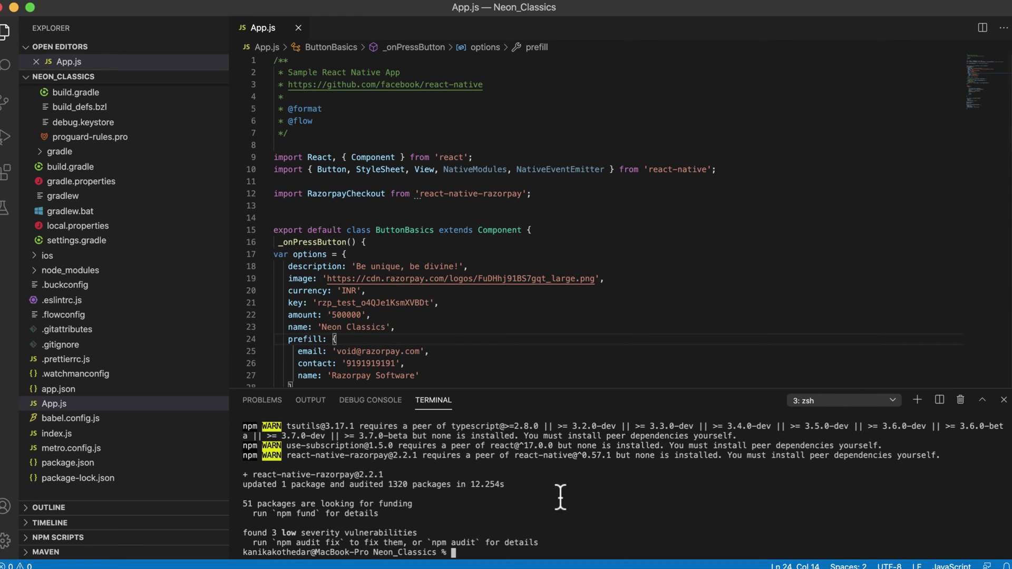
pyautogui.rightClick(466, 553)
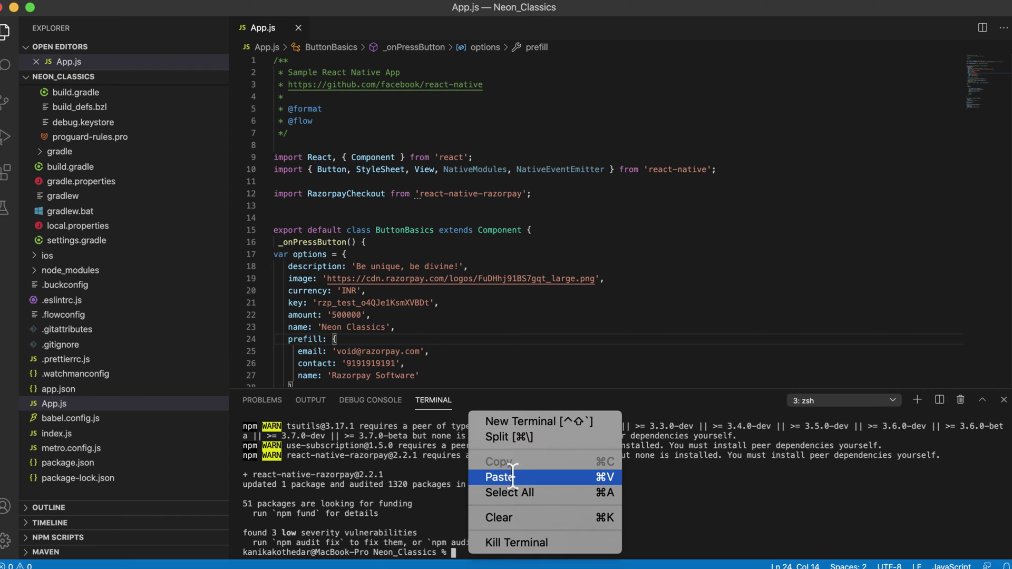
pyautogui.click(514, 480)
pyautogui.press('Return')
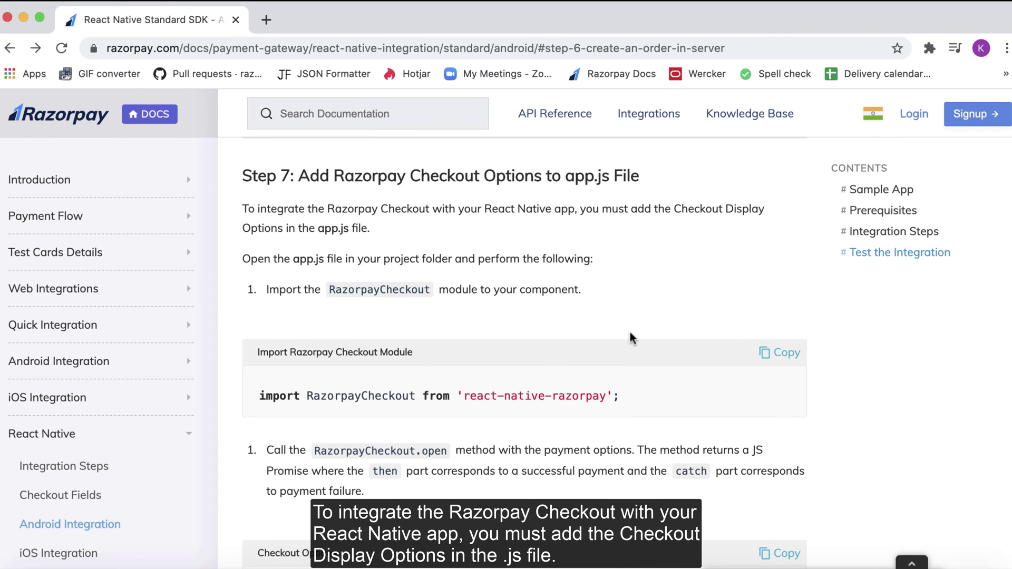
# - Highlight the Step 7 RazorpayCheckout import line in the docs
pyautogui.moveTo(257, 402); pyautogui.dragTo(625, 402)
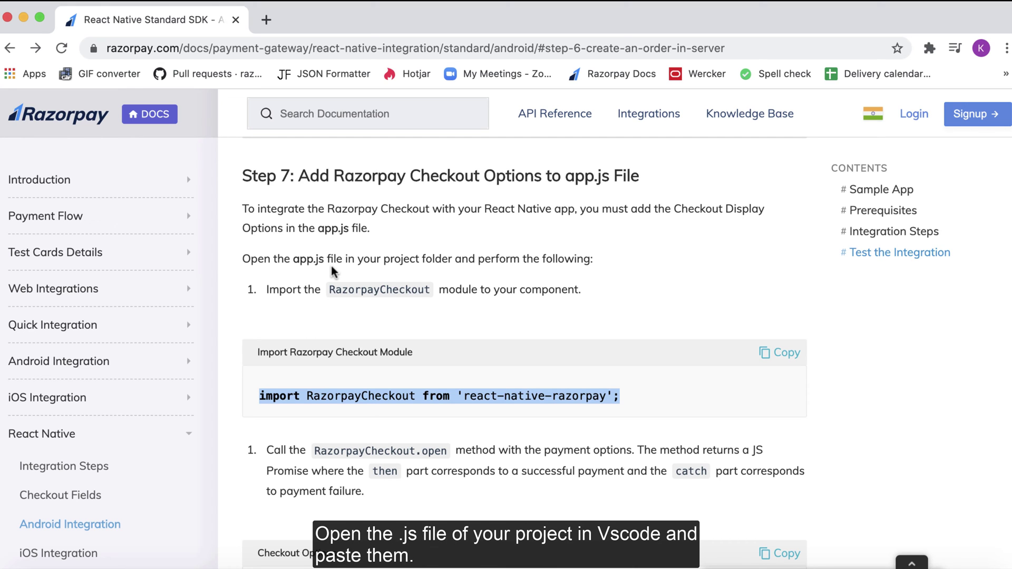
# - Paste the RazorpayCheckout import onto line 12 of App.js, with blank lines around it
pyautogui.press('super+Tab')
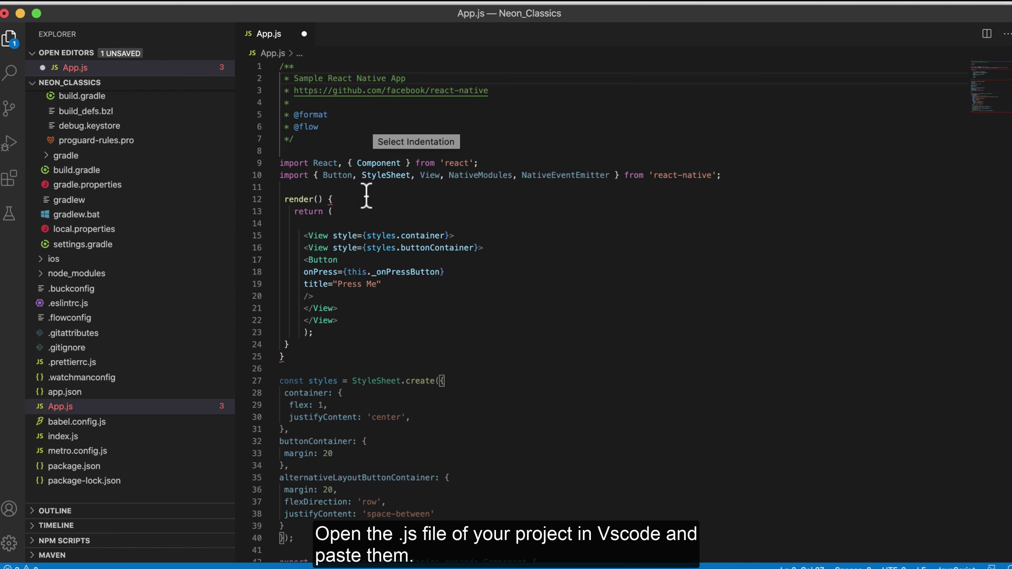
pyautogui.click(282, 187)
pyautogui.press('Return')
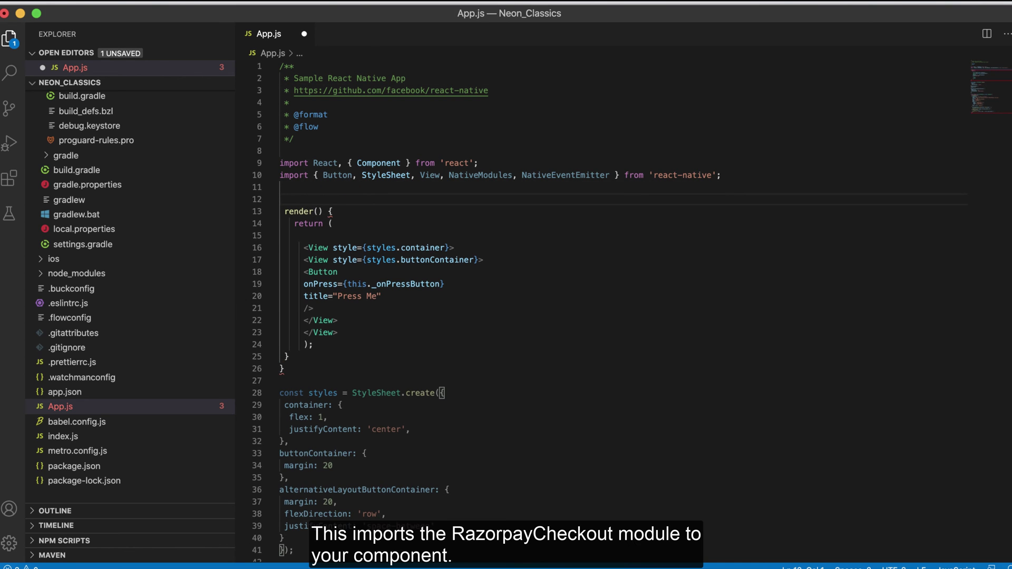
pyautogui.press('super+v')
pyautogui.press('Return')
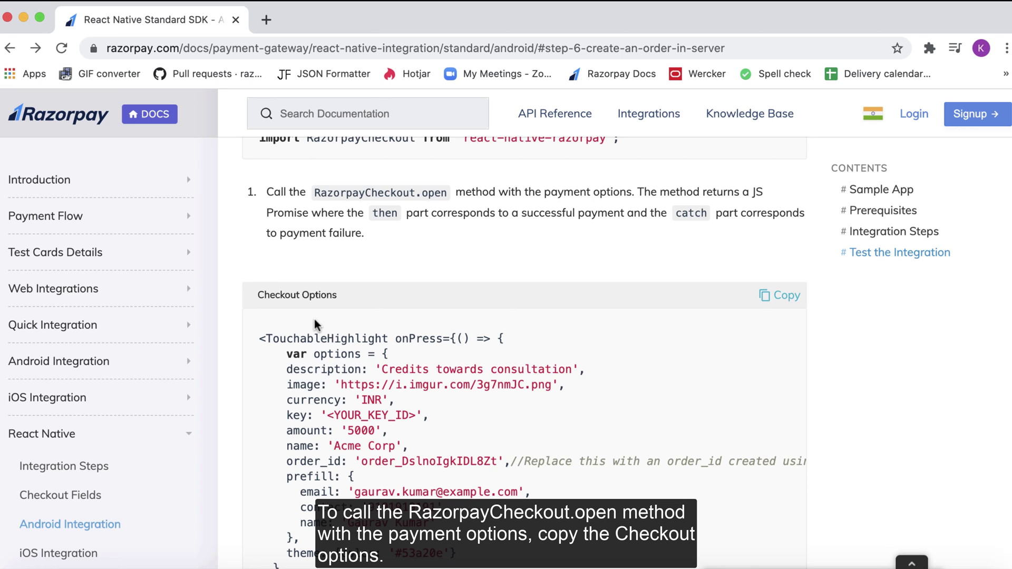
pyautogui.scroll(-3, 568, 364)
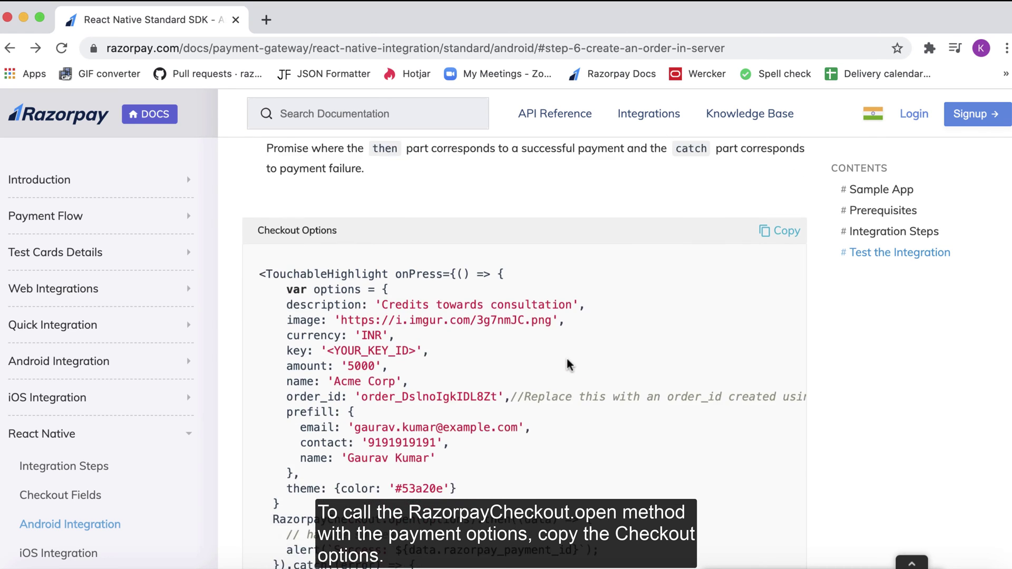
pyautogui.scroll(-1, 568, 364)
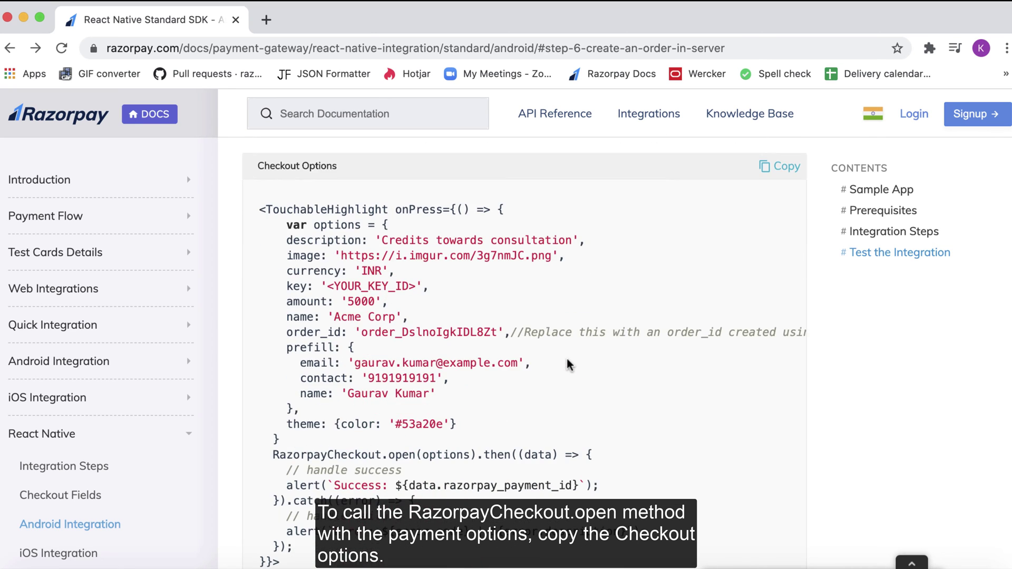
pyautogui.scroll(-1, 598, 353)
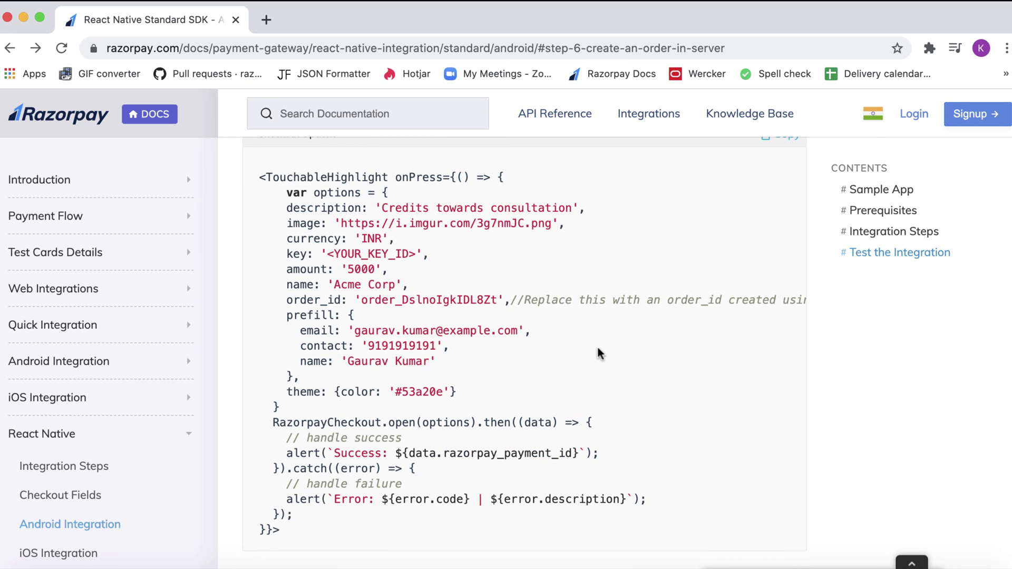
# - Select the docs code from var options through the end of the RazorpayCheckout.open call
pyautogui.moveTo(261, 182); pyautogui.dragTo(320, 540)
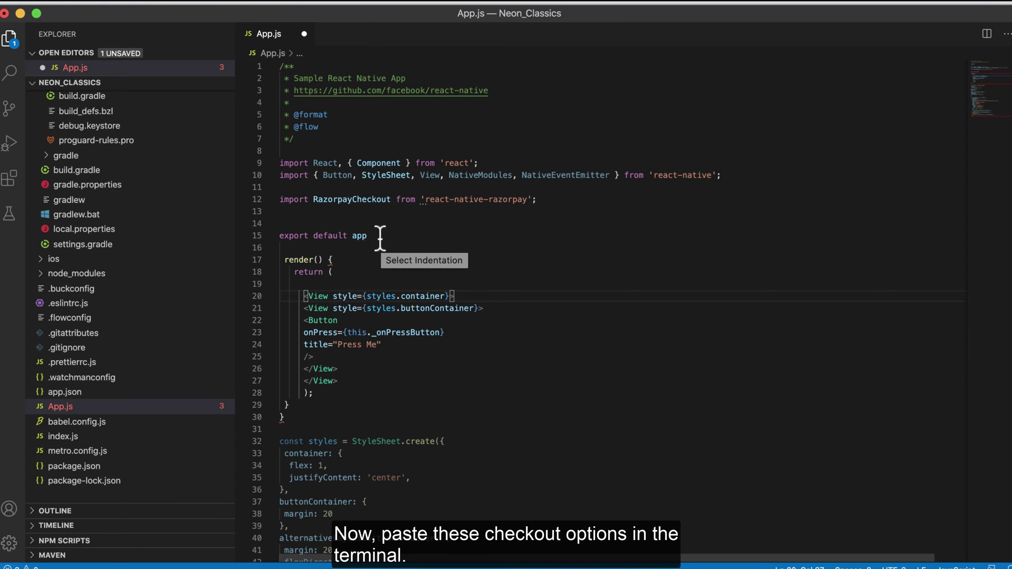
# - Paste the copied checkout code below export default and delete the trailing 'app'
pyautogui.click(323, 248)
pyautogui.press('super+v')
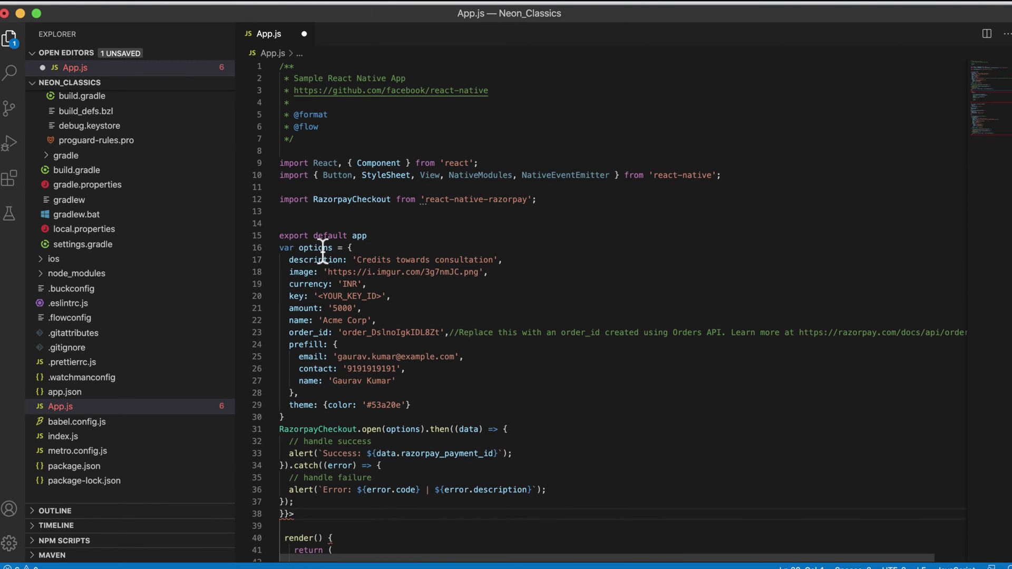
pyautogui.click(380, 237)
pyautogui.press('BackSpace')
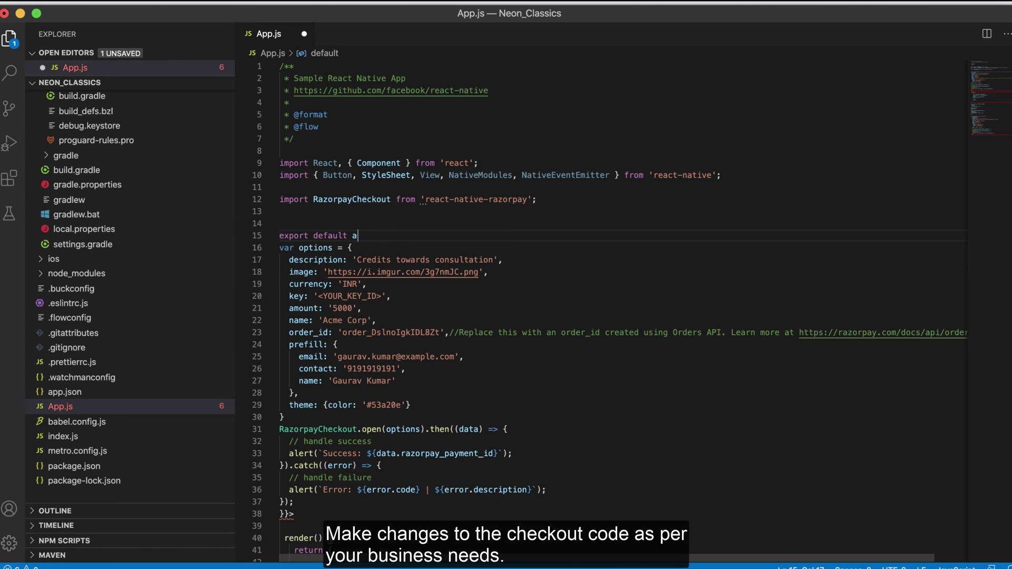
pyautogui.press('BackSpace')
pyautogui.press('BackSpace')
pyautogui.write('cl')
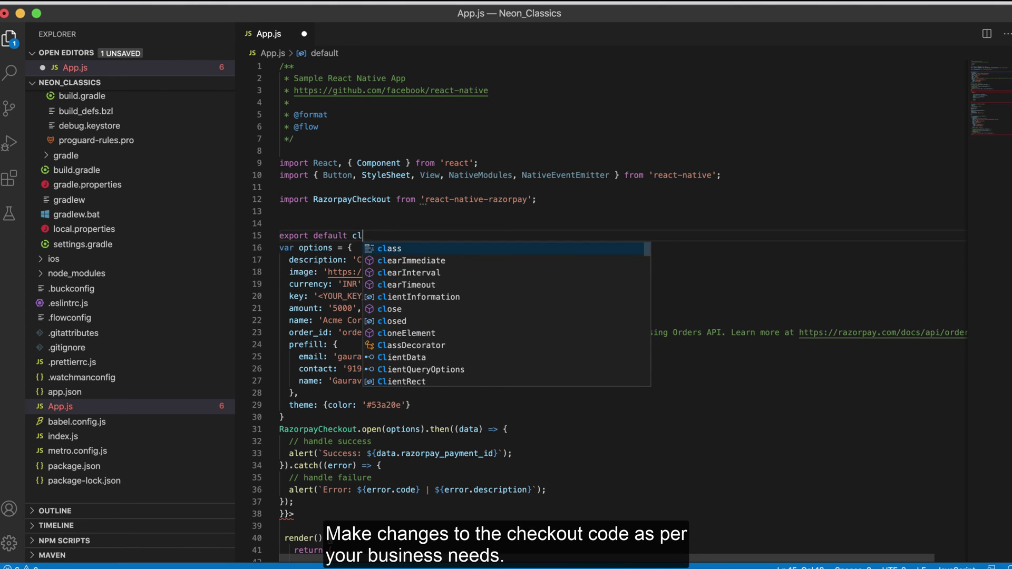
pyautogui.write('ass Bu')
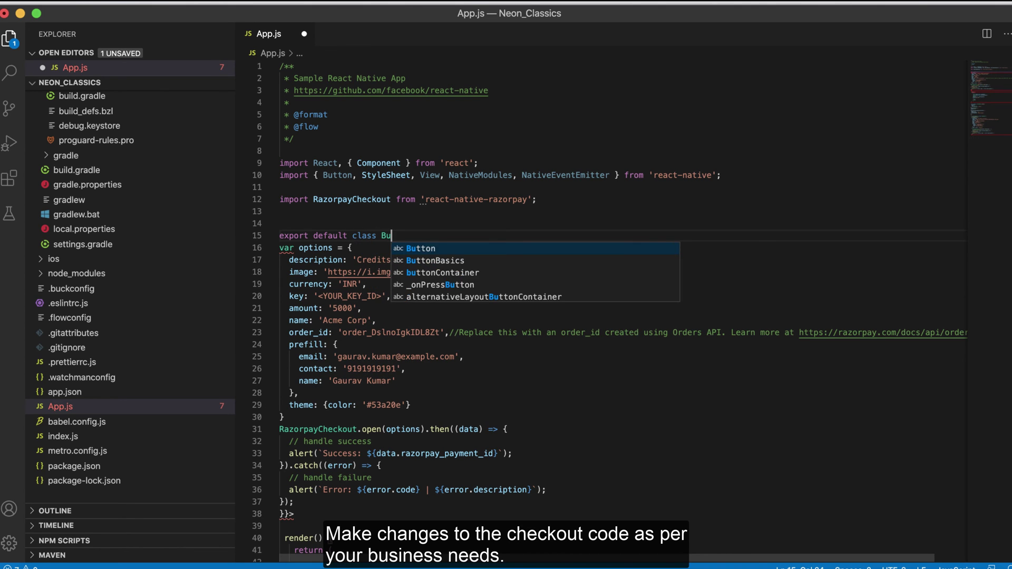
pyautogui.write('ttonBas')
# - Declare 'ButtonBasics extends Component' and select the old payment description text
pyautogui.press('Tab')
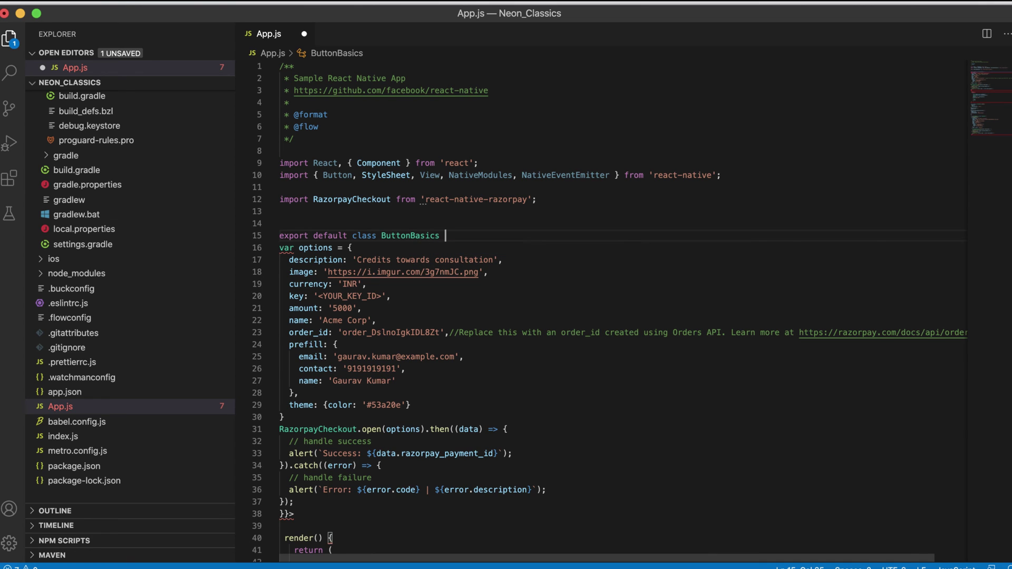
pyautogui.write('exten')
pyautogui.press('Tab')
pyautogui.write('C')
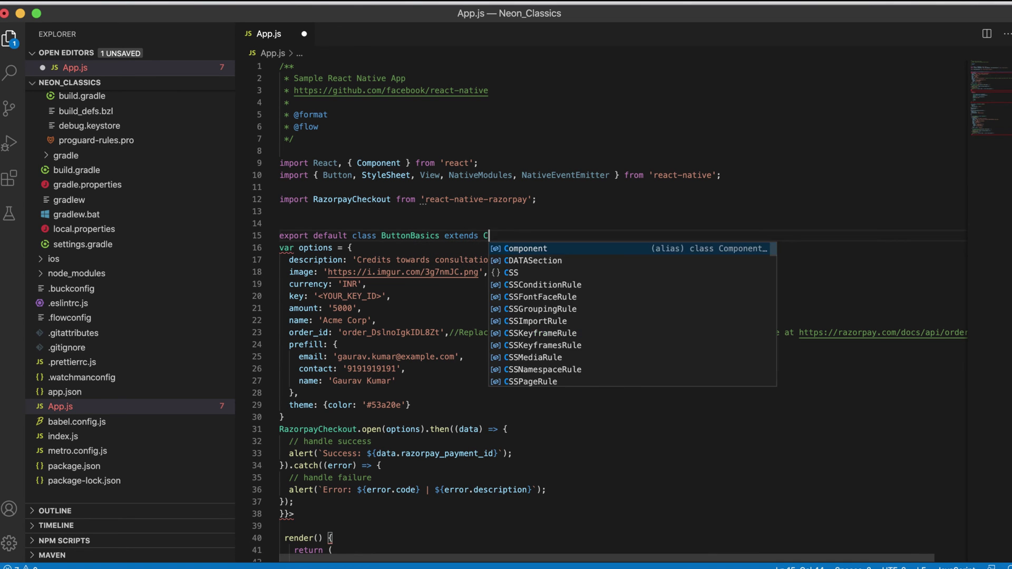
pyautogui.write('omponent')
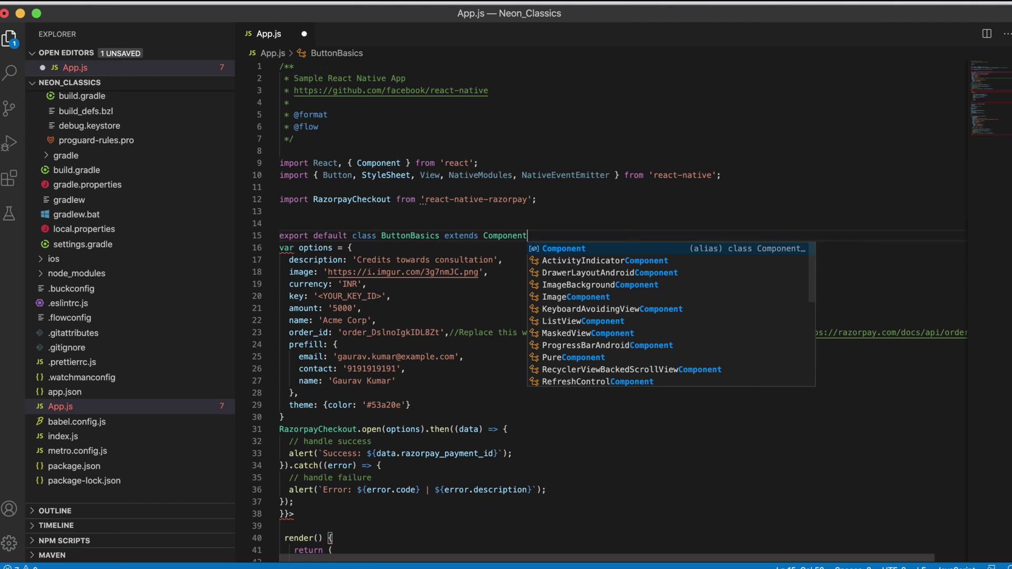
pyautogui.press('Tab')
pyautogui.write('{')
pyautogui.press('Return')
pyautogui.scroll(-3, 601, 317)
pyautogui.write('_o')
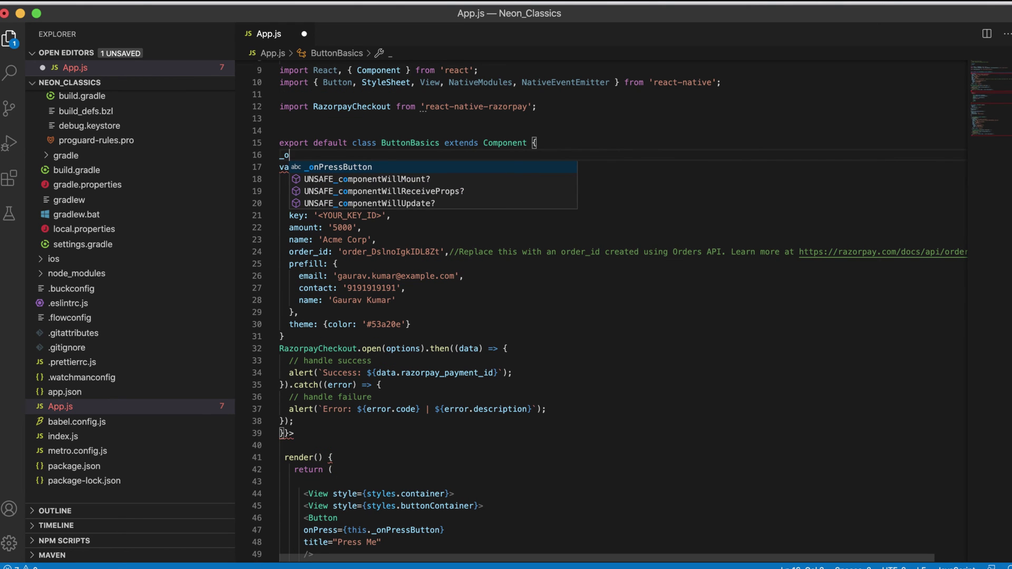
pyautogui.write('nP')
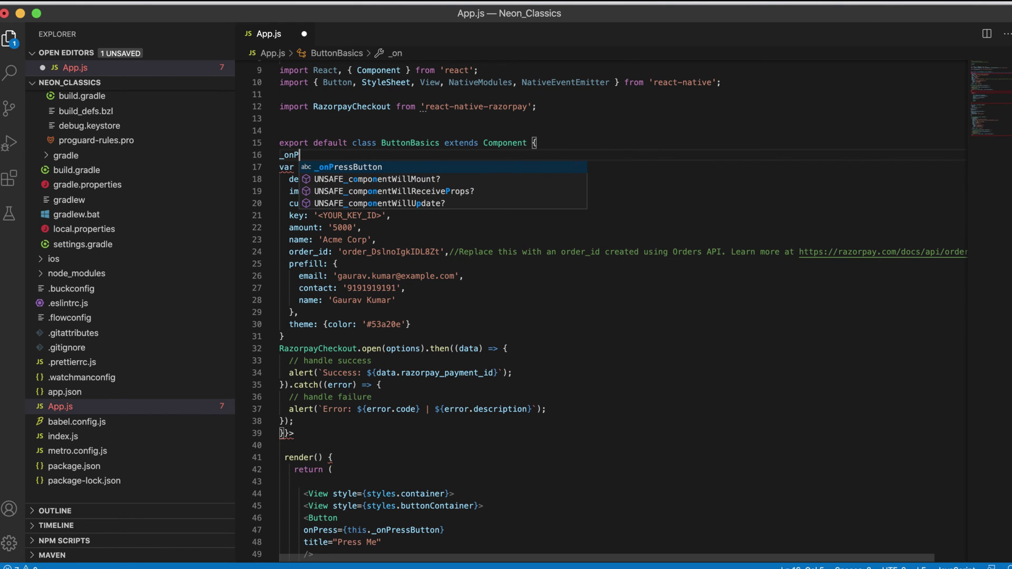
pyautogui.write('ressBu')
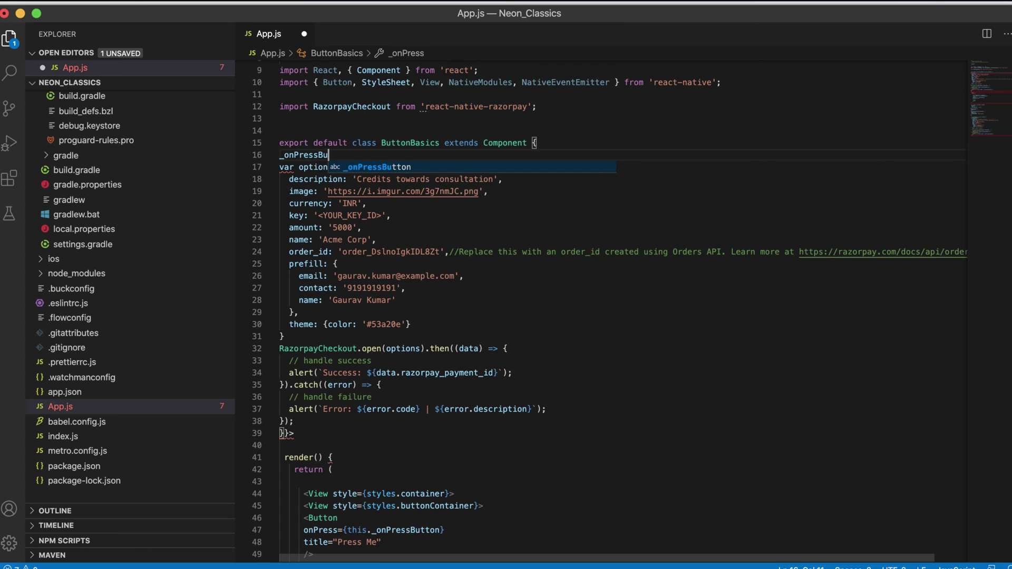
pyautogui.write('tton() {')
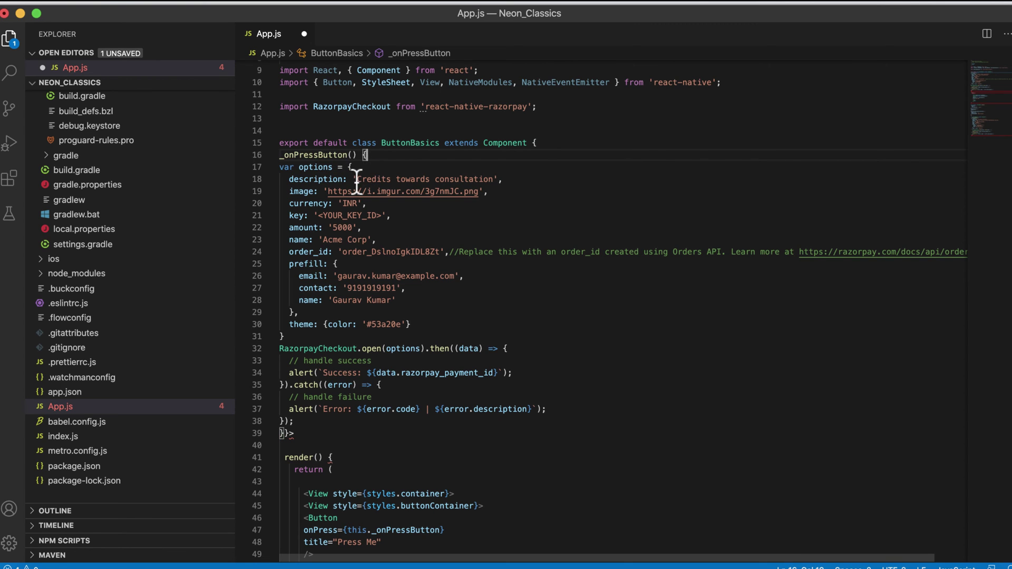
pyautogui.moveTo(358, 179); pyautogui.dragTo(493, 179)
pyautogui.write('Be d')
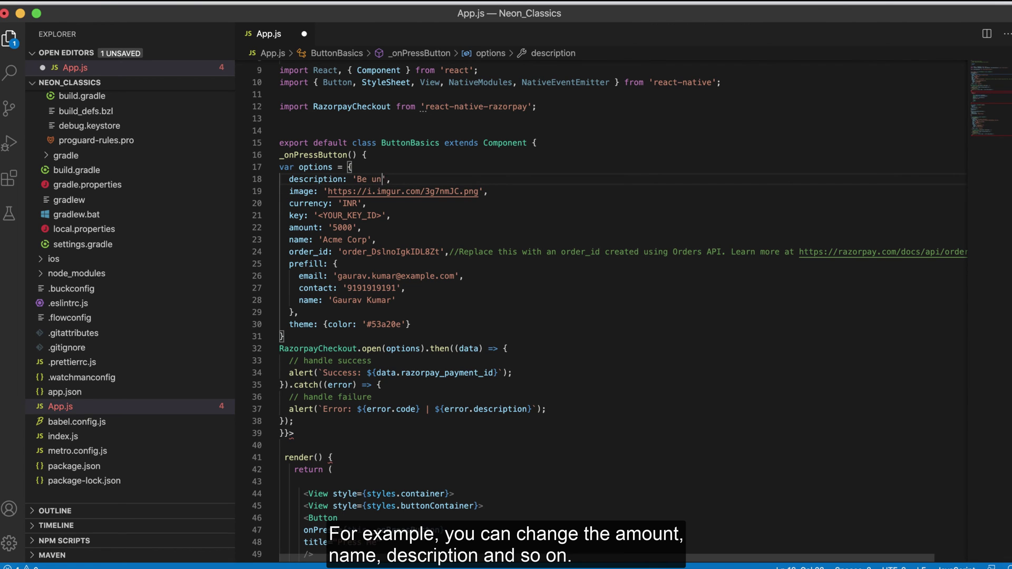
pyautogui.write('ique, Be din')
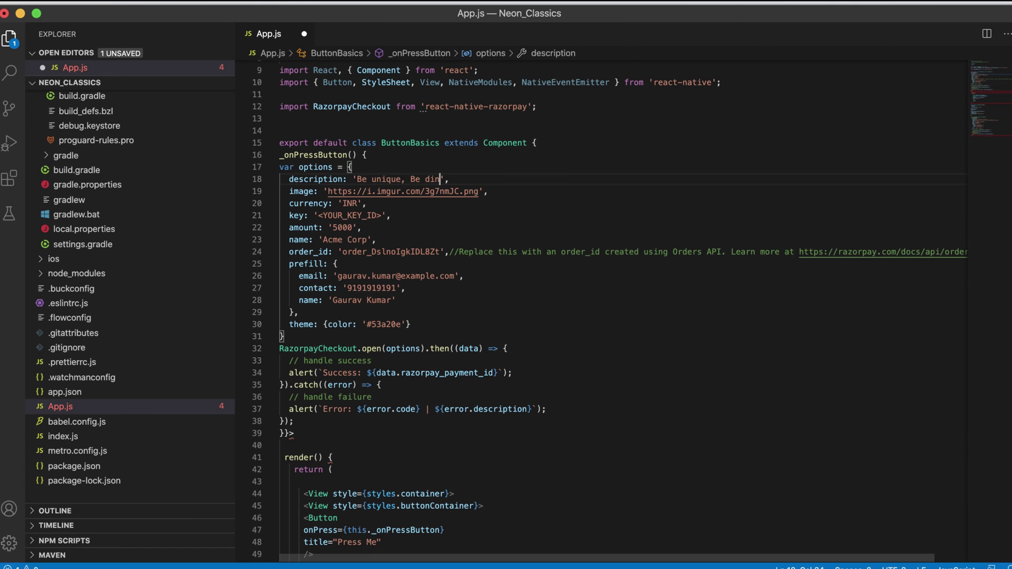
pyautogui.write('vin')
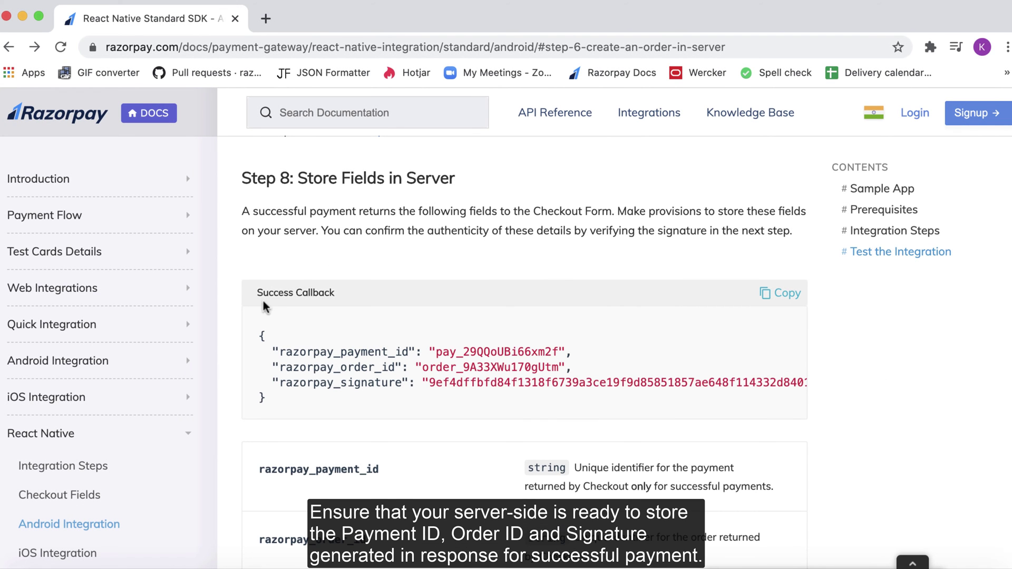
# - Select the Step 8 success callback fields example in the Razorpay docs
pyautogui.moveTo(261, 334); pyautogui.dragTo(382, 406)
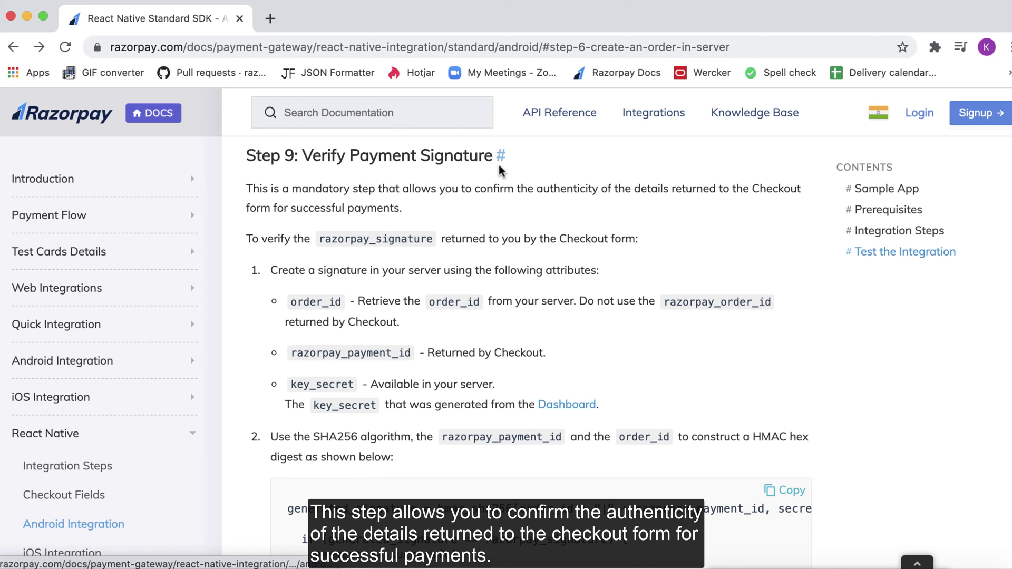
pyautogui.scroll(-2, 894, 365)
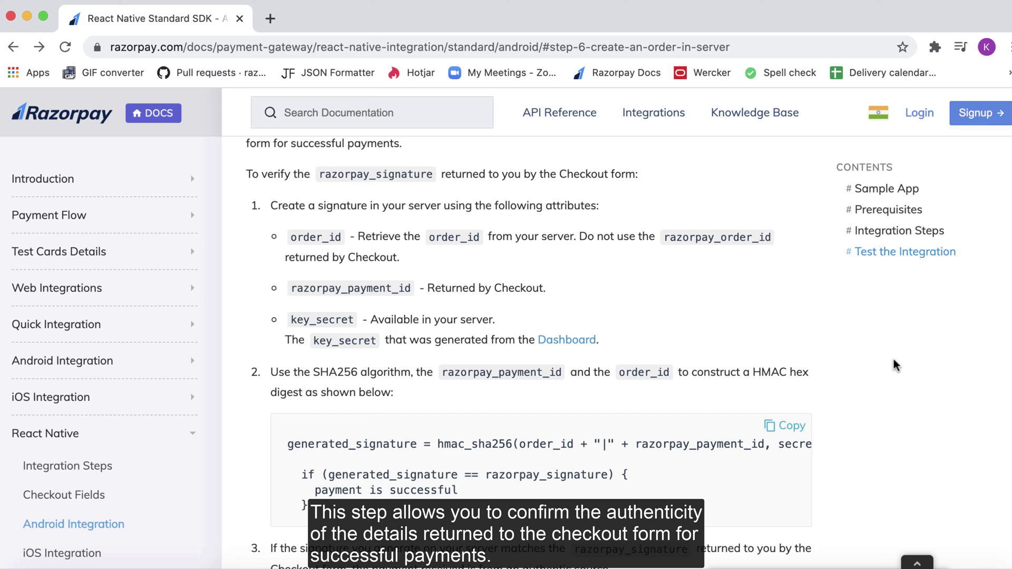
pyautogui.scroll(-1, 894, 365)
pyautogui.scroll(-1, 895, 364)
pyautogui.scroll(-2, 895, 365)
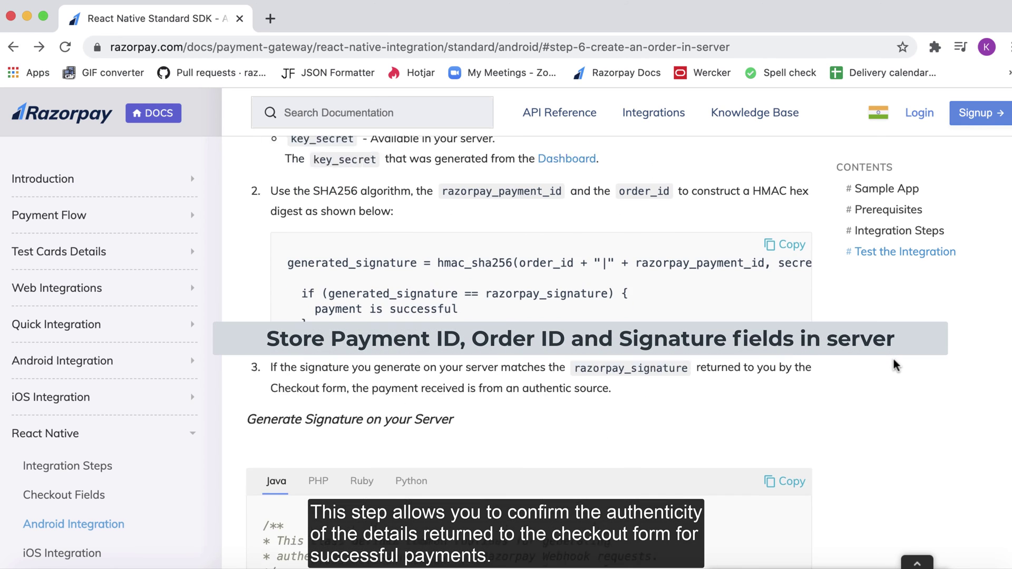
pyautogui.scroll(-2, 895, 364)
pyautogui.scroll(-1, 895, 364)
pyautogui.scroll(-1, 895, 365)
pyautogui.scroll(-1, 895, 364)
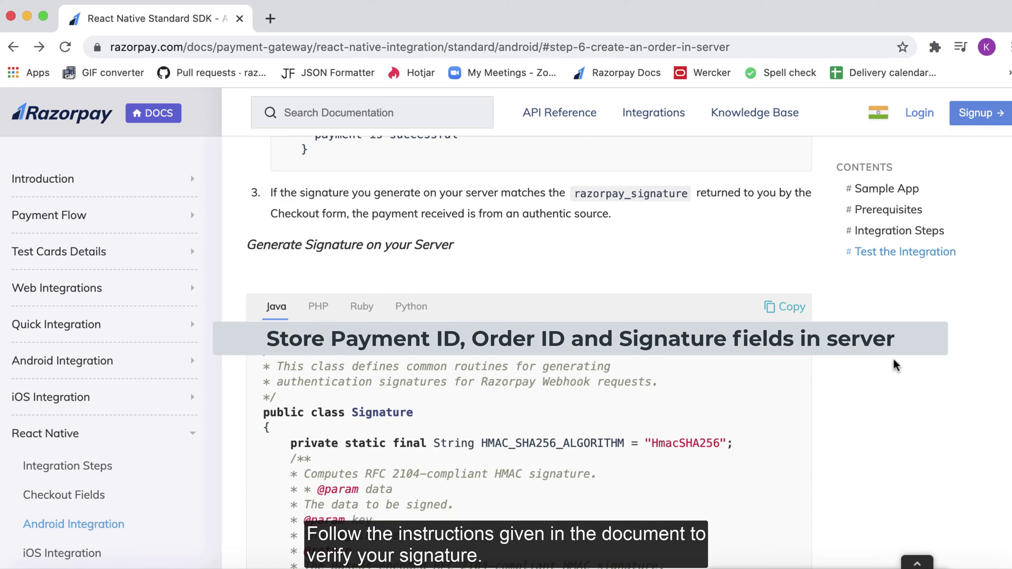
pyautogui.scroll(-2, 895, 365)
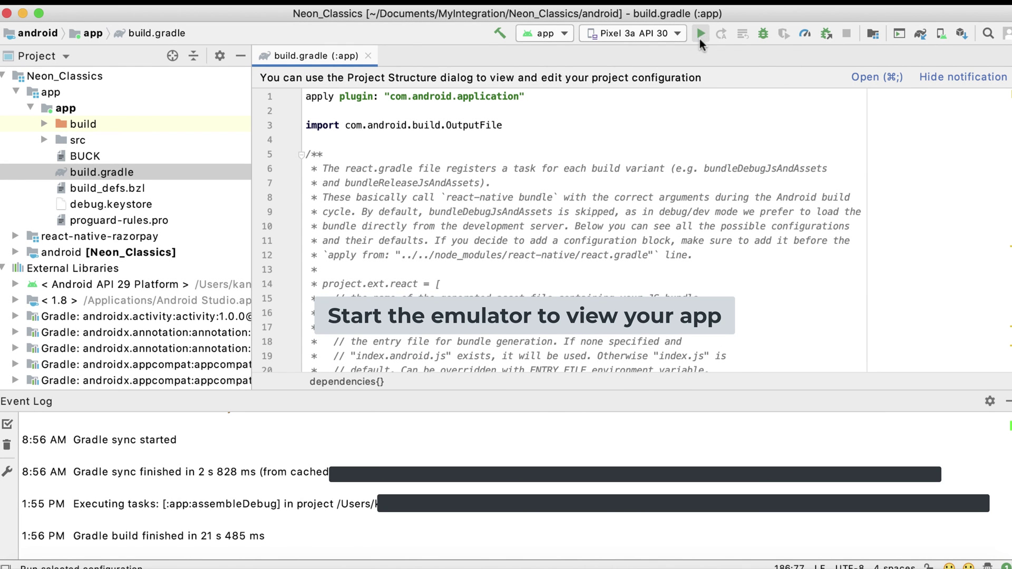
# - Run the app and pay ₹5,000 via Axis Bank netbanking, marking the payment successful
pyautogui.click(700, 33)
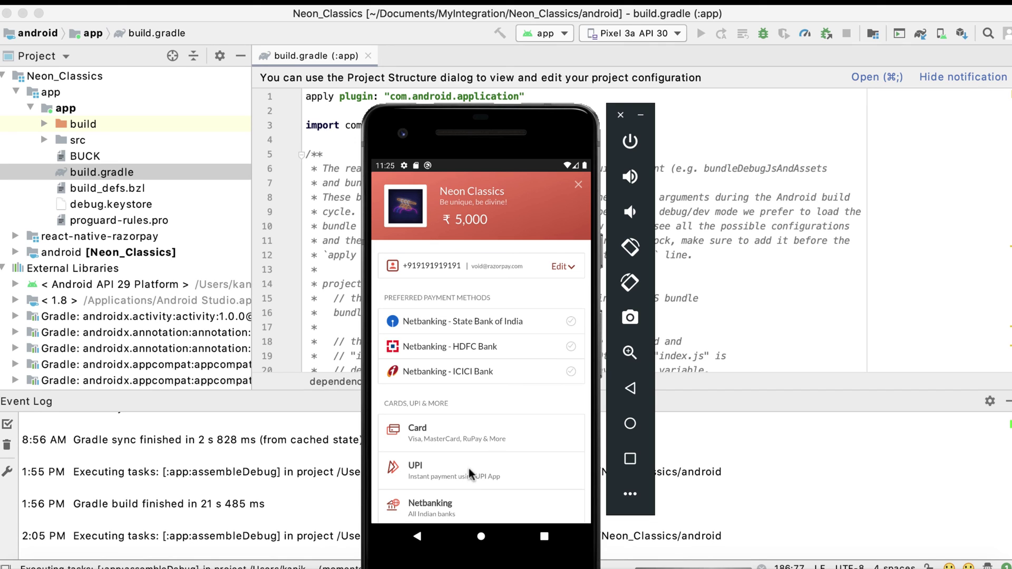
pyautogui.click(430, 505)
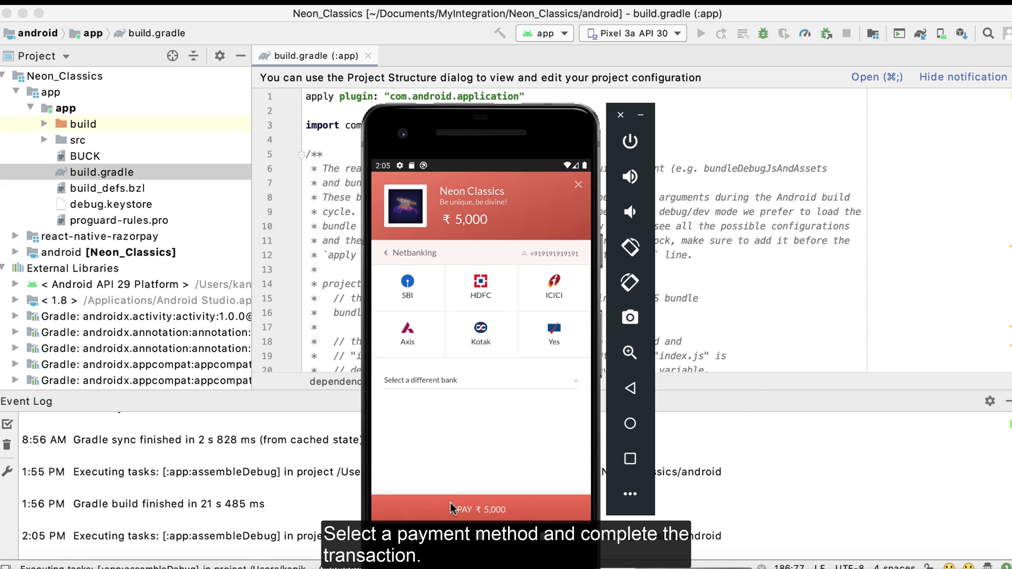
pyautogui.click(412, 336)
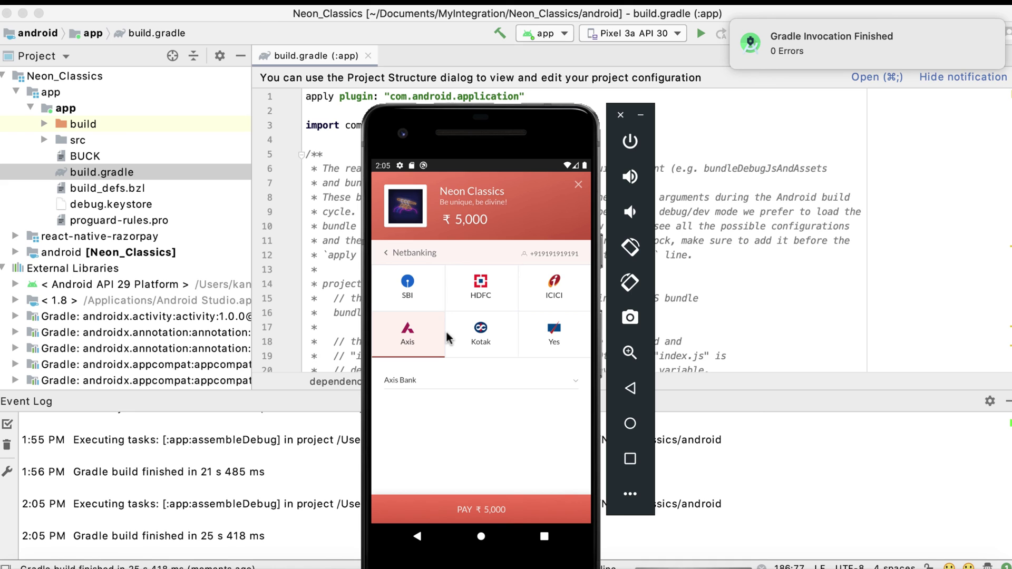
pyautogui.click(482, 511)
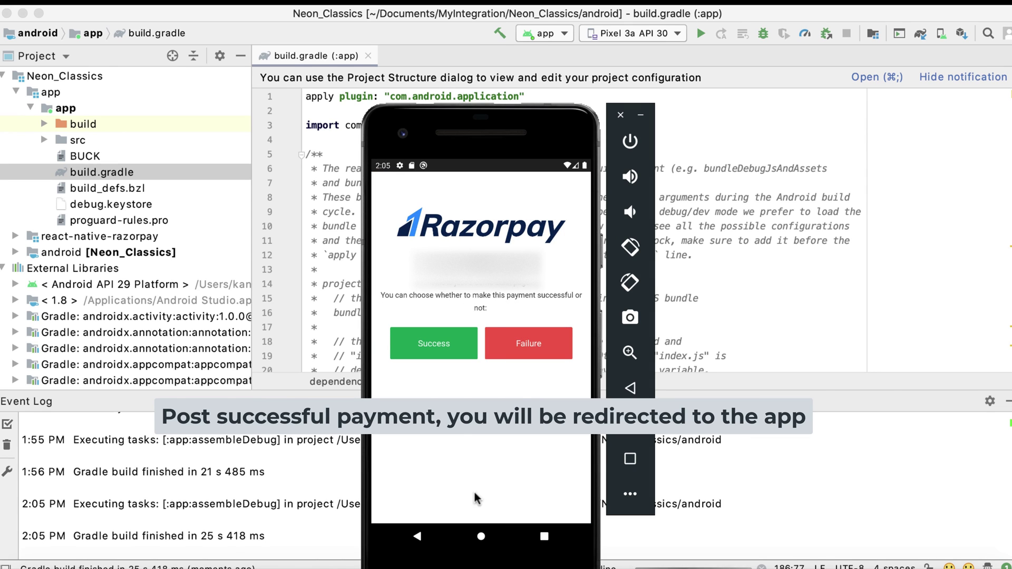
pyautogui.click(446, 347)
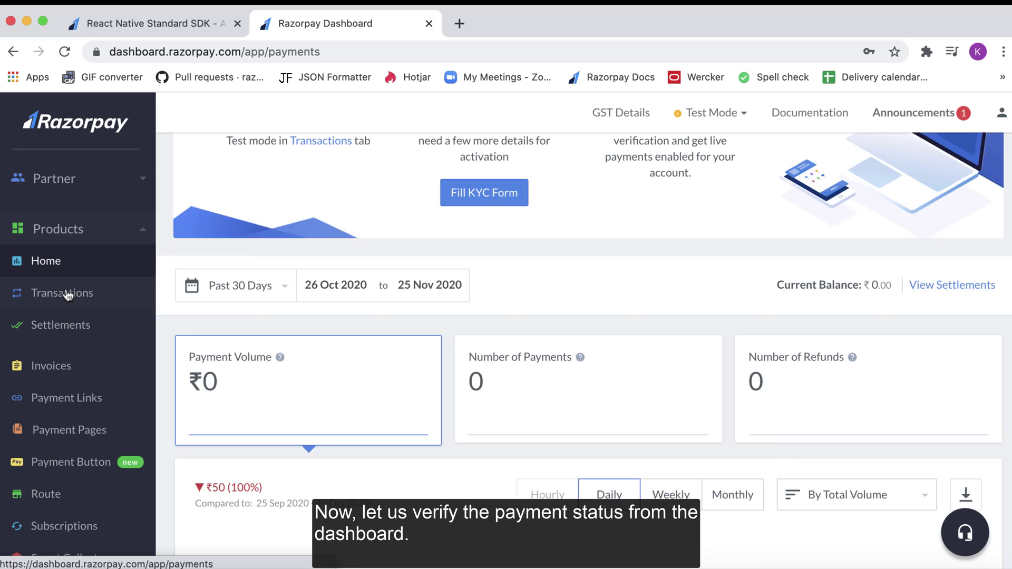
pyautogui.click(242, 198)
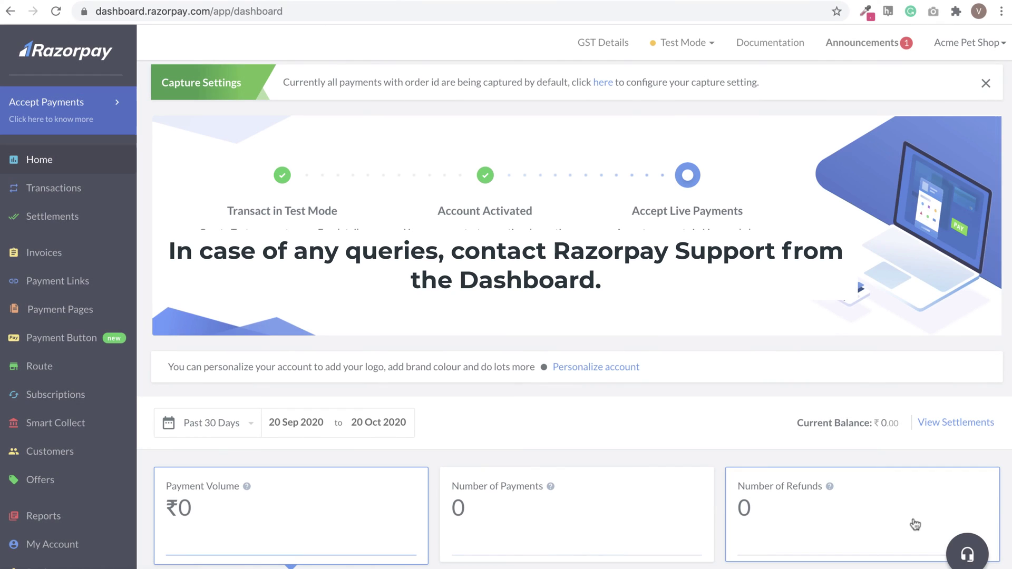
# - Raise a new support request under Technical assistance and begin typing 'Need help with integration'
pyautogui.click(885, 341)
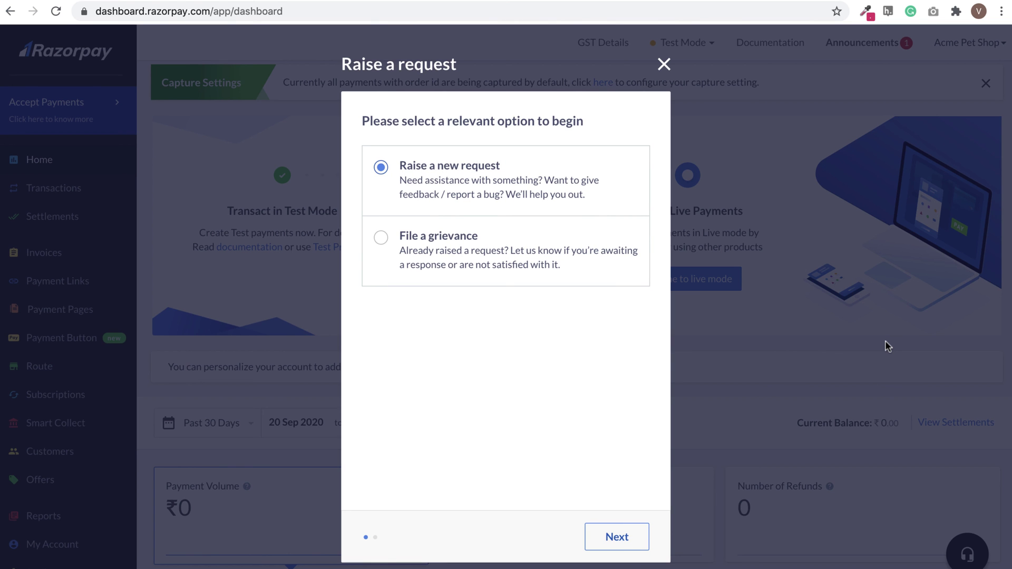
pyautogui.click(607, 541)
pyautogui.click(596, 172)
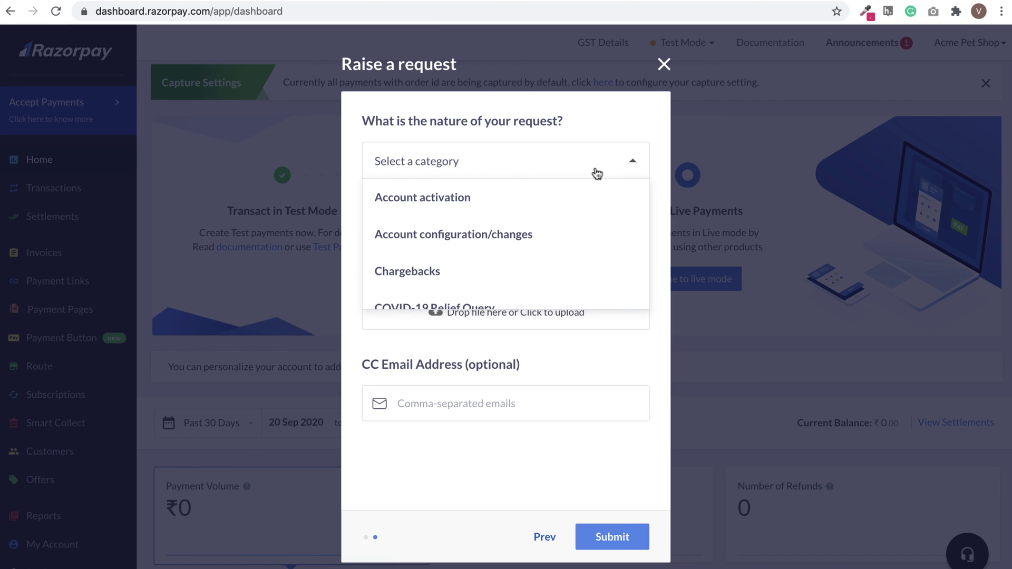
pyautogui.scroll(-10, 575, 229)
pyautogui.scroll(-3, 574, 226)
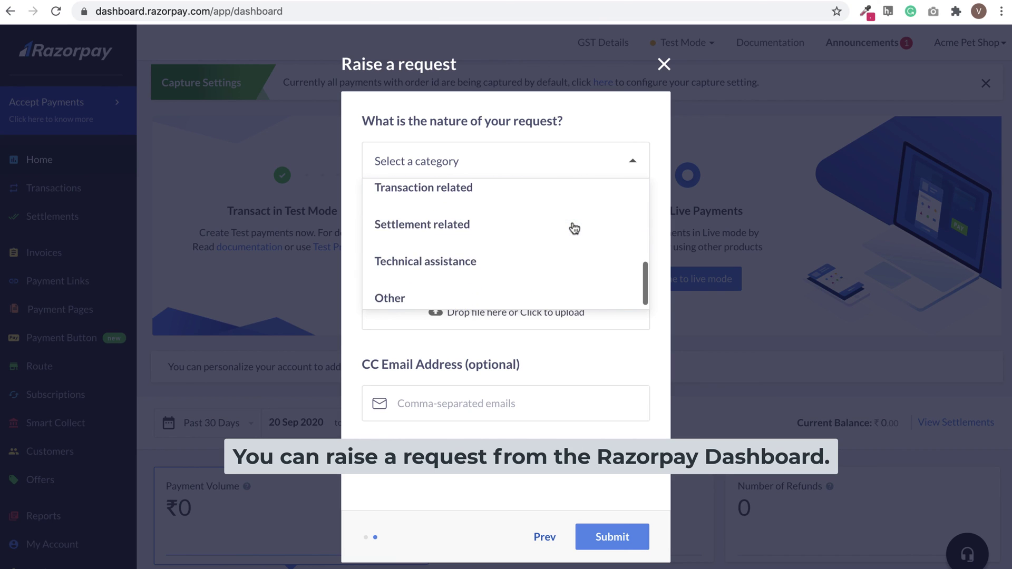
pyautogui.click(565, 254)
pyautogui.click(566, 260)
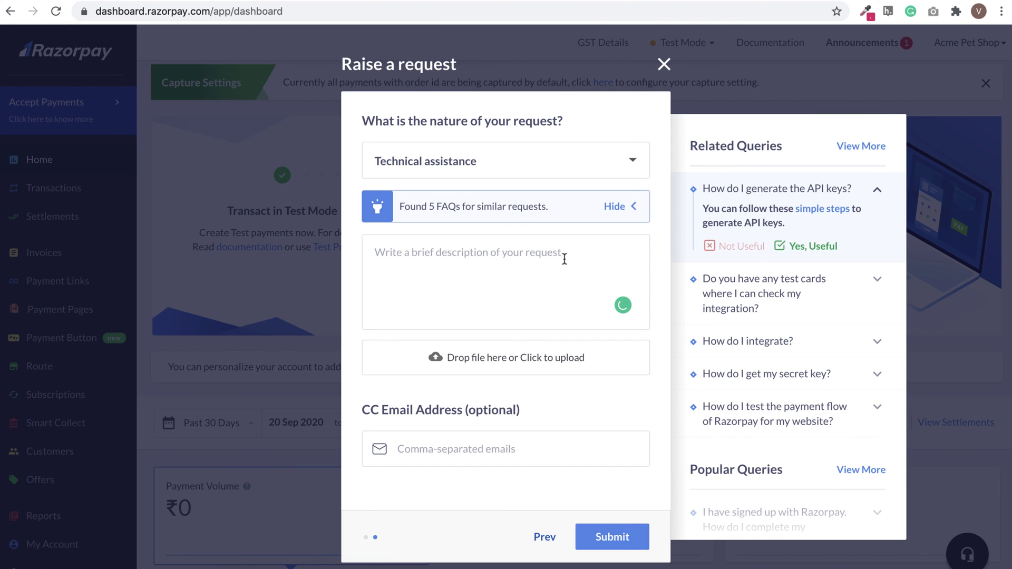
pyautogui.write('Need help w')
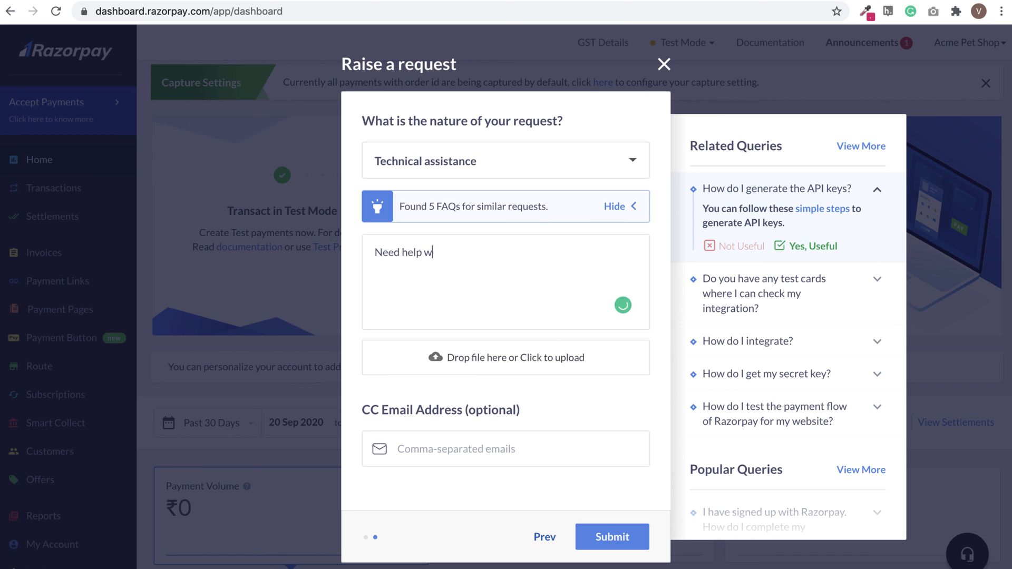
pyautogui.write('ith integration')
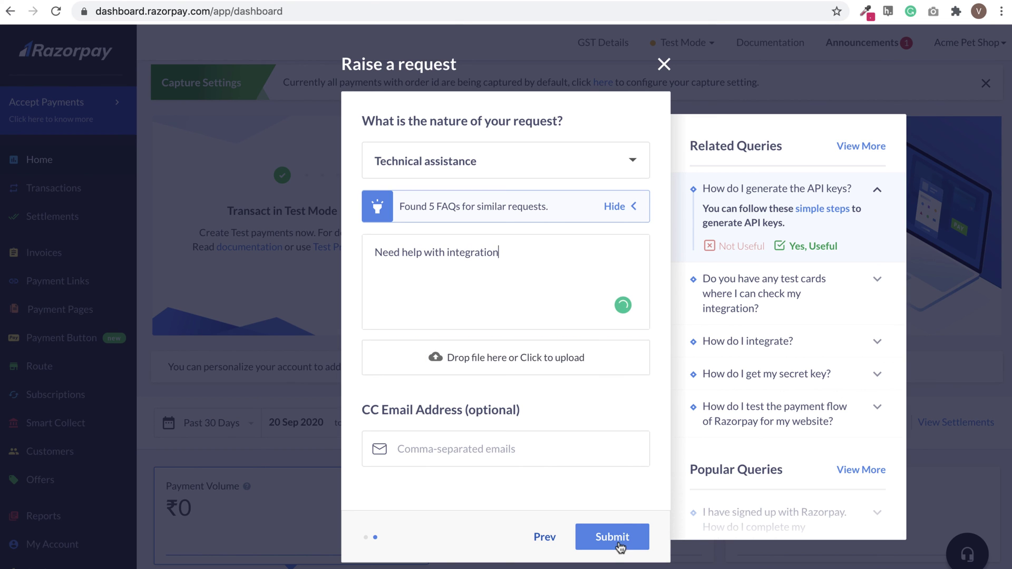